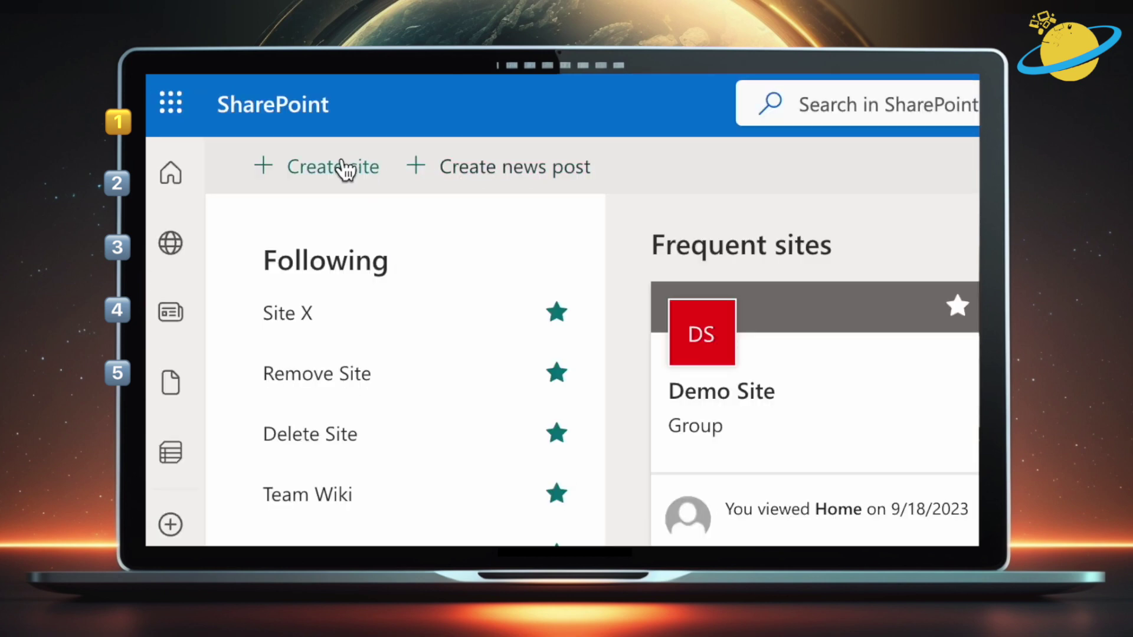
Start a new Team site named 'TestSite' and continue past the site name details
{"action": "left_click", "coordinate": [342, 172]}
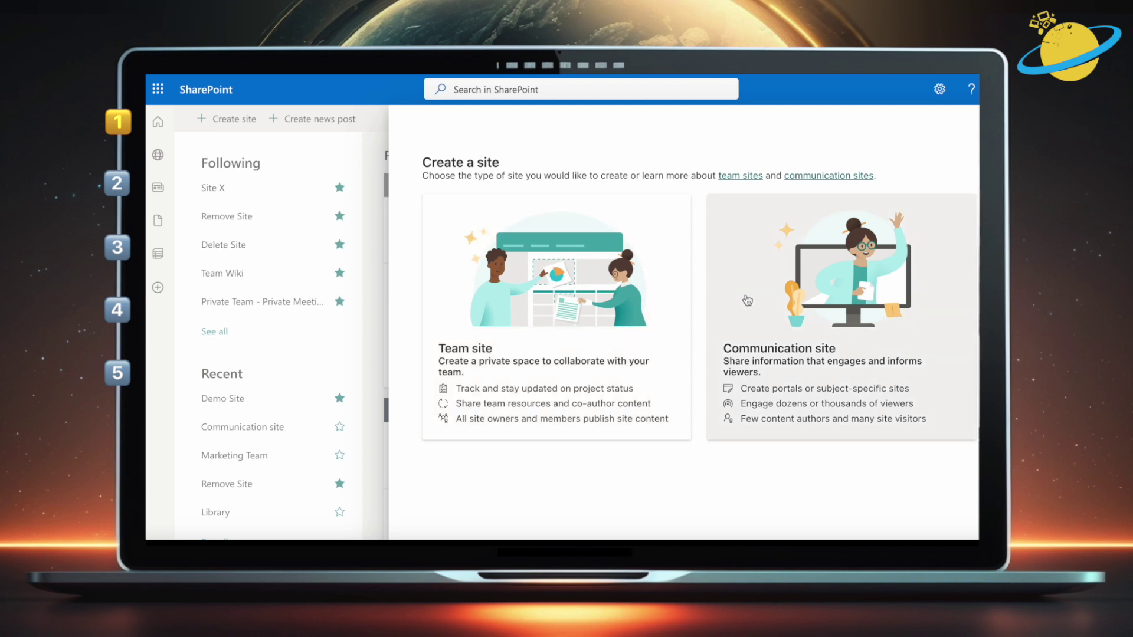
{"action": "left_click", "coordinate": [626, 322]}
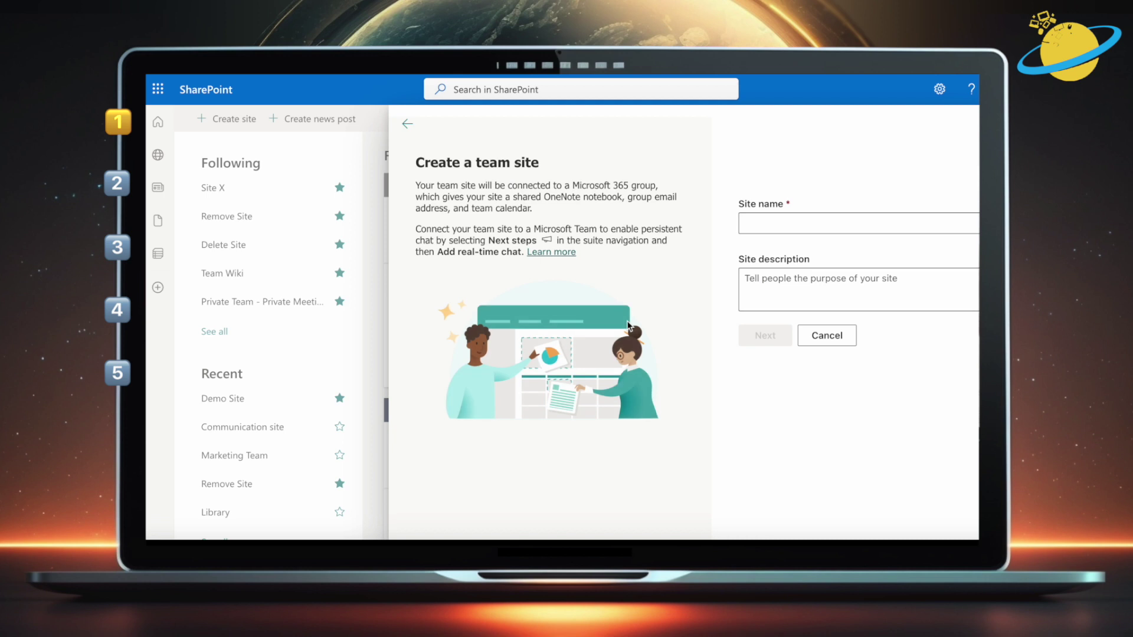
{"action": "left_click", "coordinate": [768, 225]}
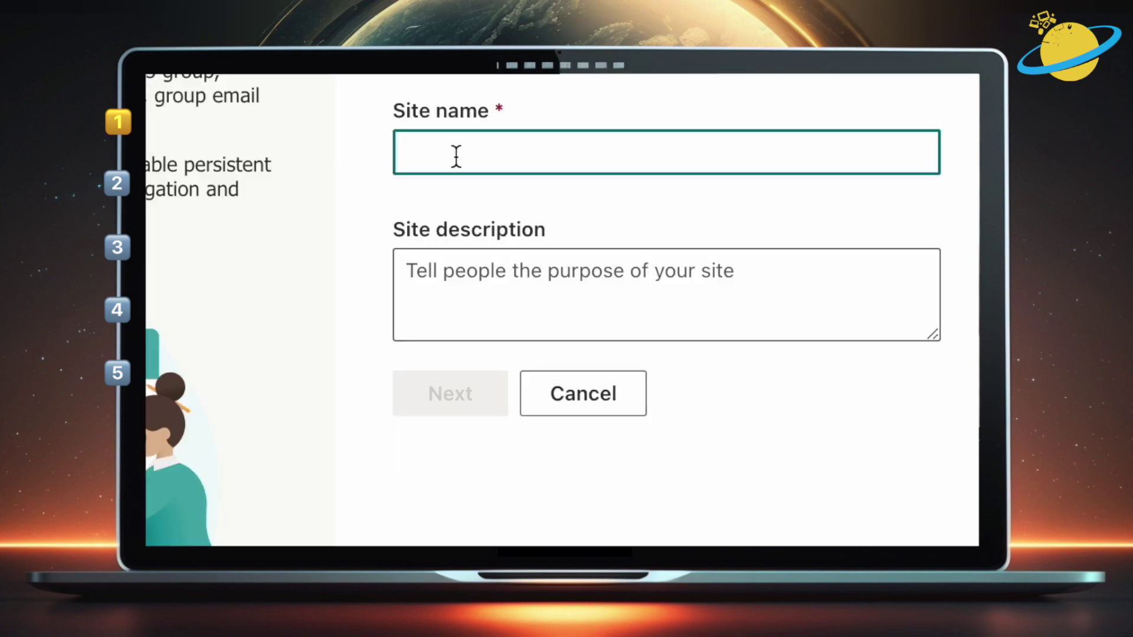
{"action": "type", "text": "Test"}
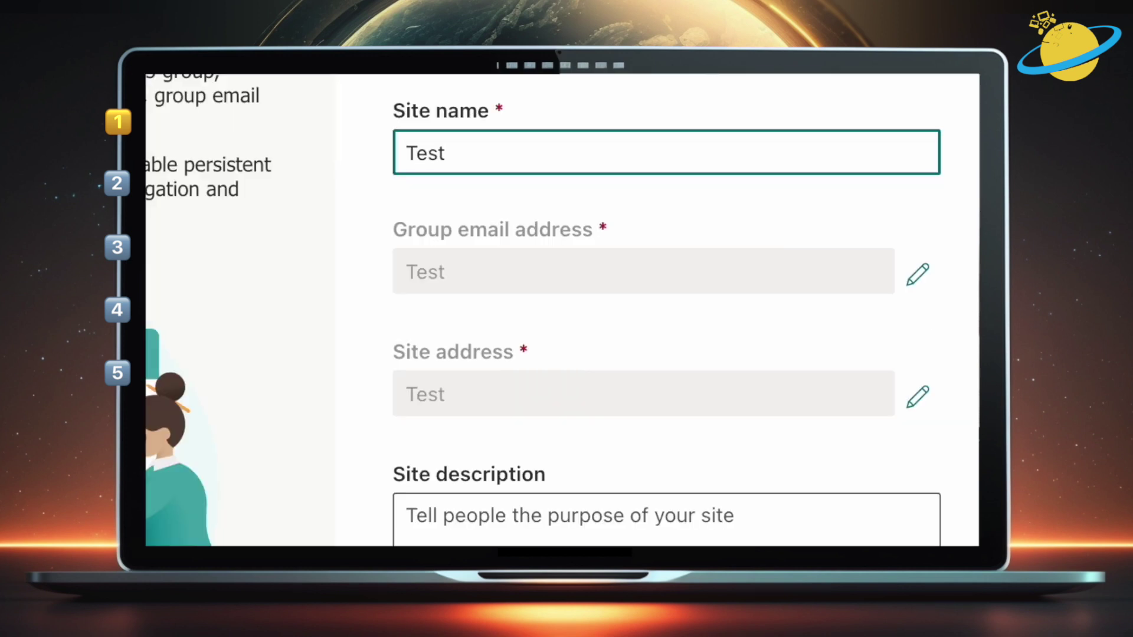
{"action": "type", "text": "Site"}
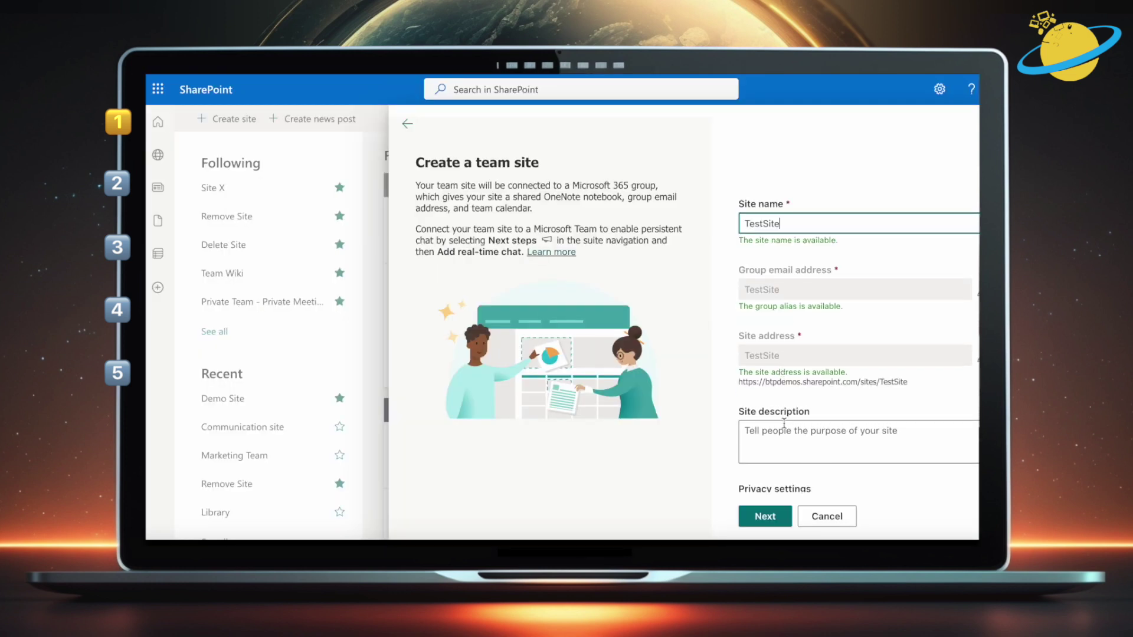
{"action": "left_click", "coordinate": [765, 516]}
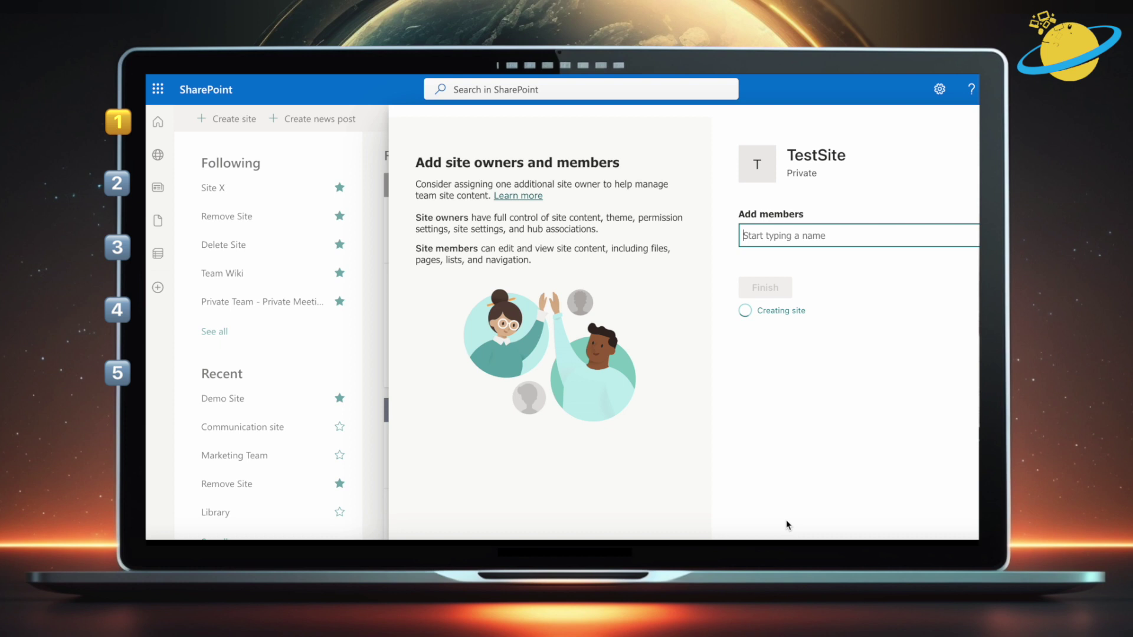
Finish creating TestSite, then view the Event planning template's details among the site templates
{"action": "left_click", "coordinate": [780, 290]}
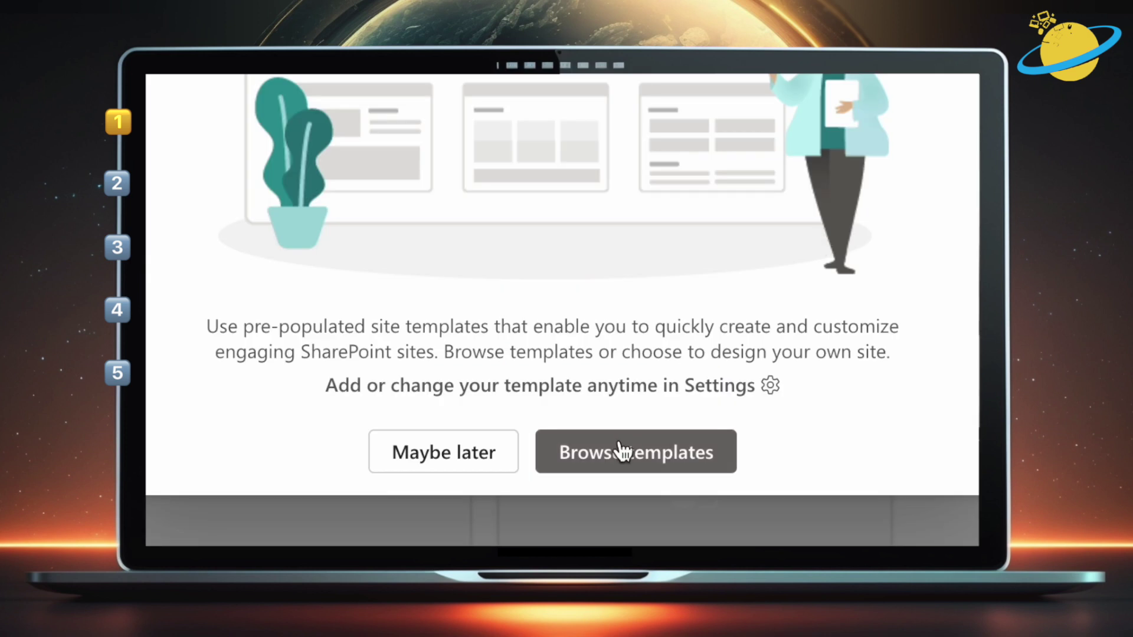
{"action": "left_click", "coordinate": [621, 454]}
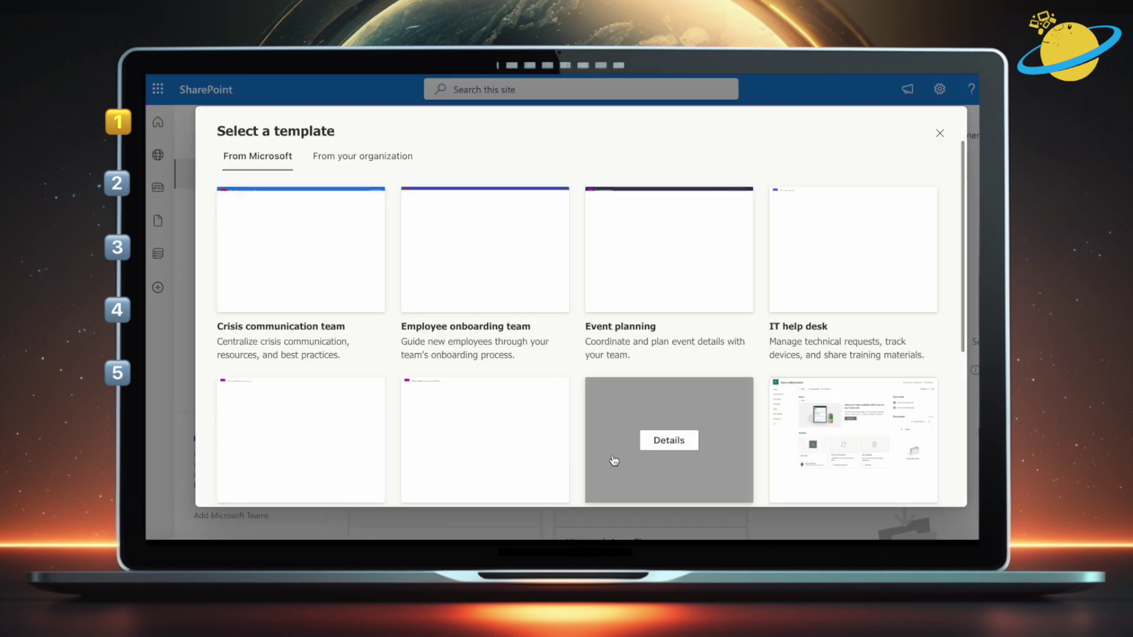
{"action": "scroll", "coordinate": [472, 160], "scroll_direction": "down", "scroll_amount": 4}
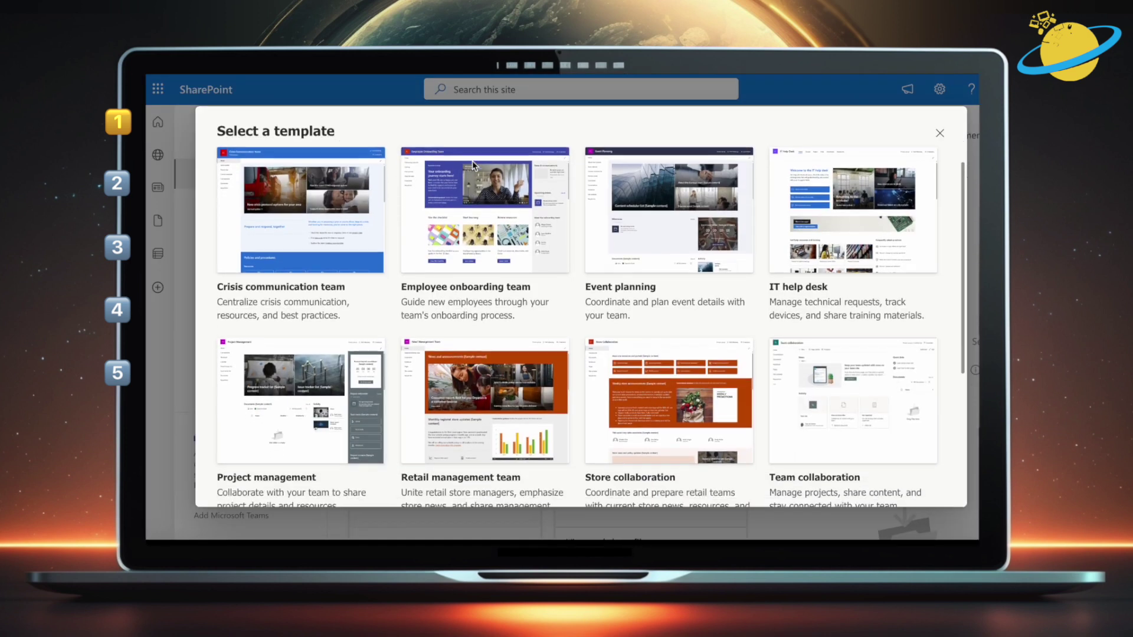
{"action": "scroll", "coordinate": [472, 165], "scroll_direction": "down", "scroll_amount": 2}
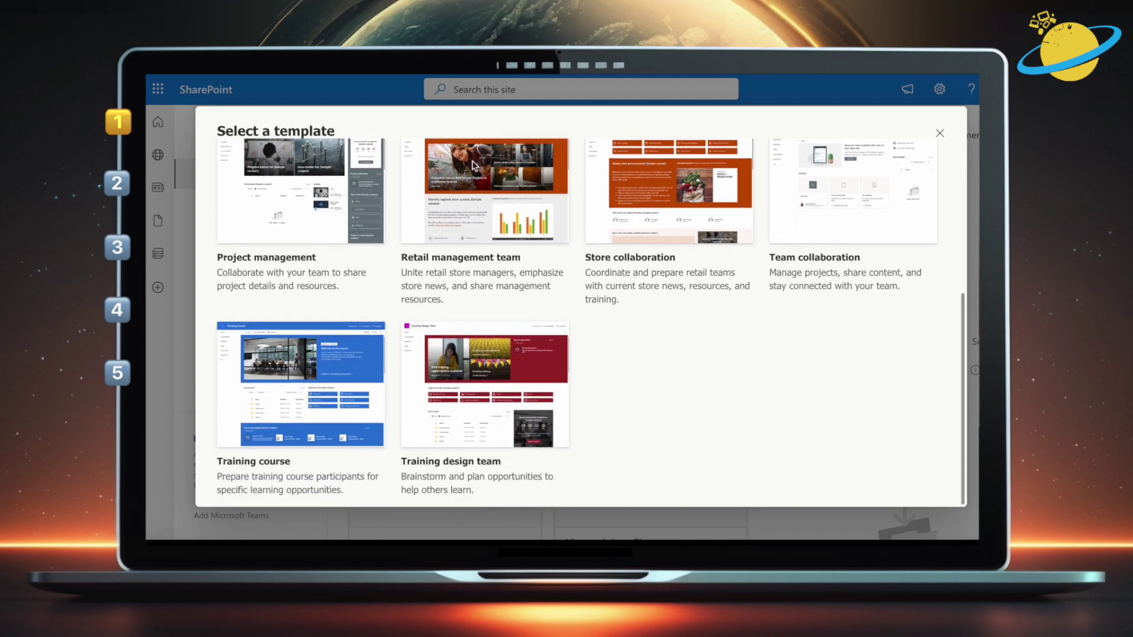
{"action": "mouse_move", "coordinate": [473, 166]}
{"action": "scroll", "coordinate": [473, 165], "scroll_direction": "up", "scroll_amount": 6}
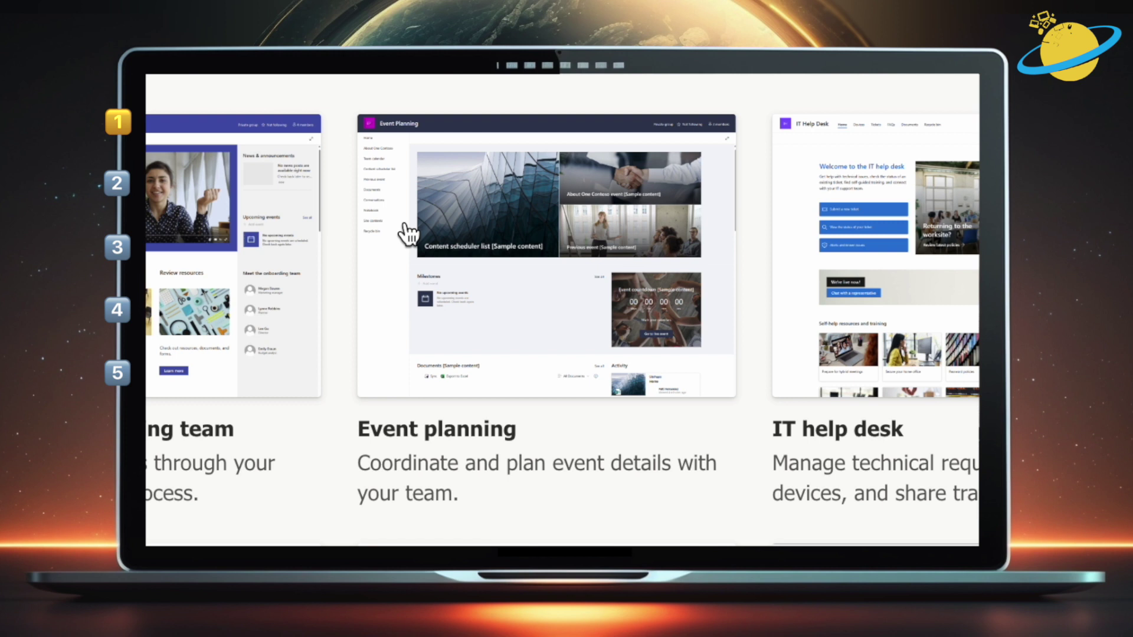
{"action": "left_click", "coordinate": [664, 241]}
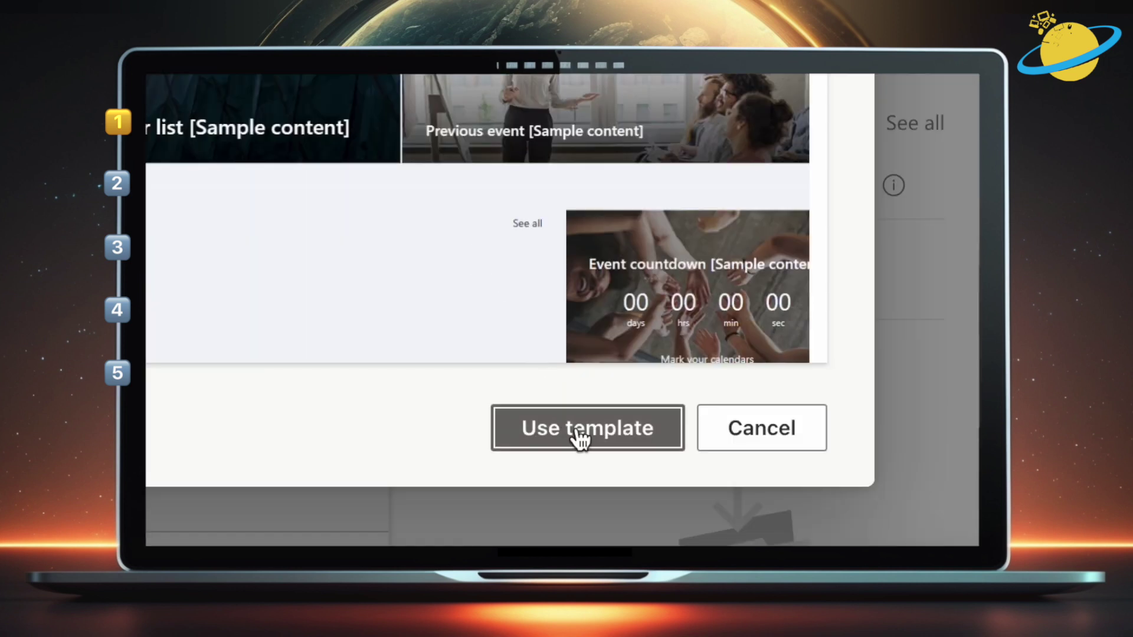
Apply the Event planning template to TestSite and check Settings > Apply a site template
{"action": "left_click", "coordinate": [580, 435]}
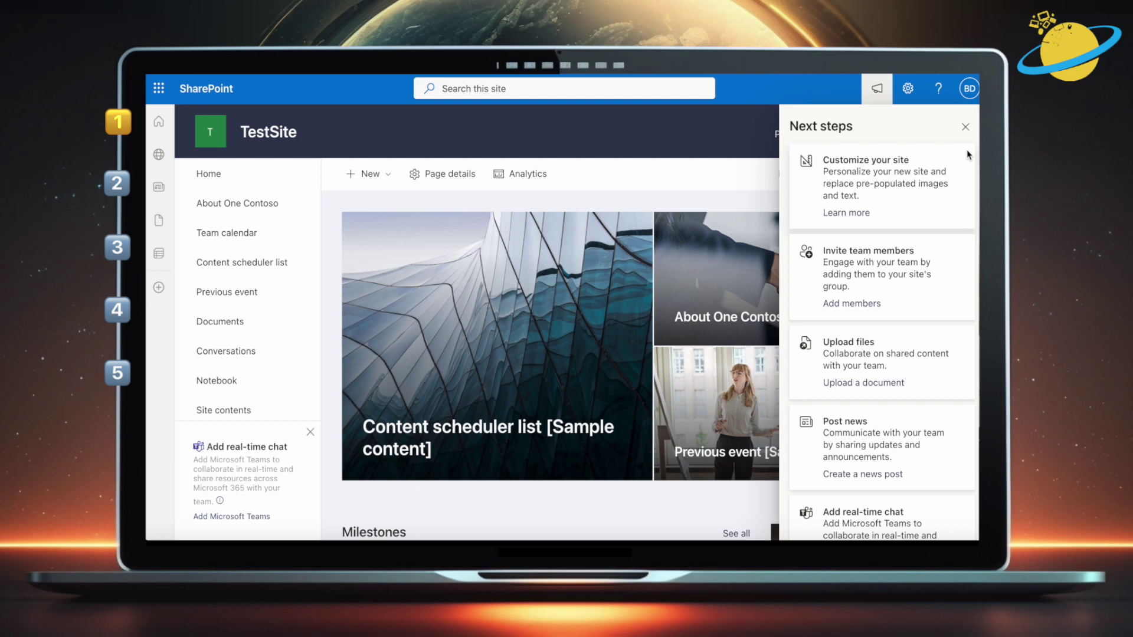
{"action": "left_click", "coordinate": [967, 129]}
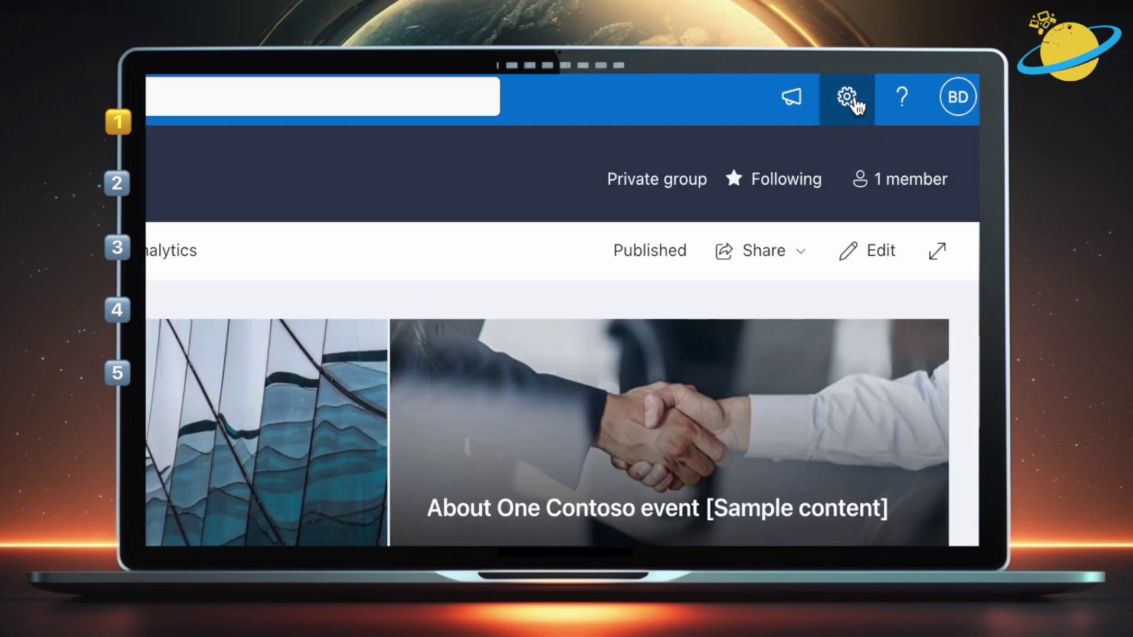
{"action": "left_click", "coordinate": [910, 92]}
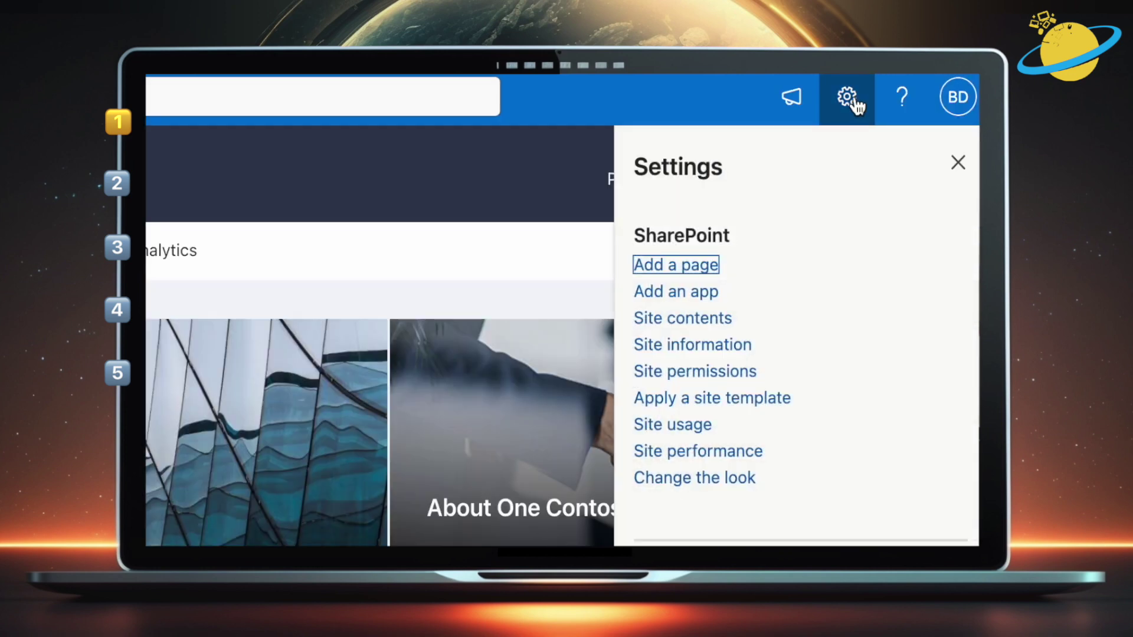
{"action": "left_click", "coordinate": [750, 410]}
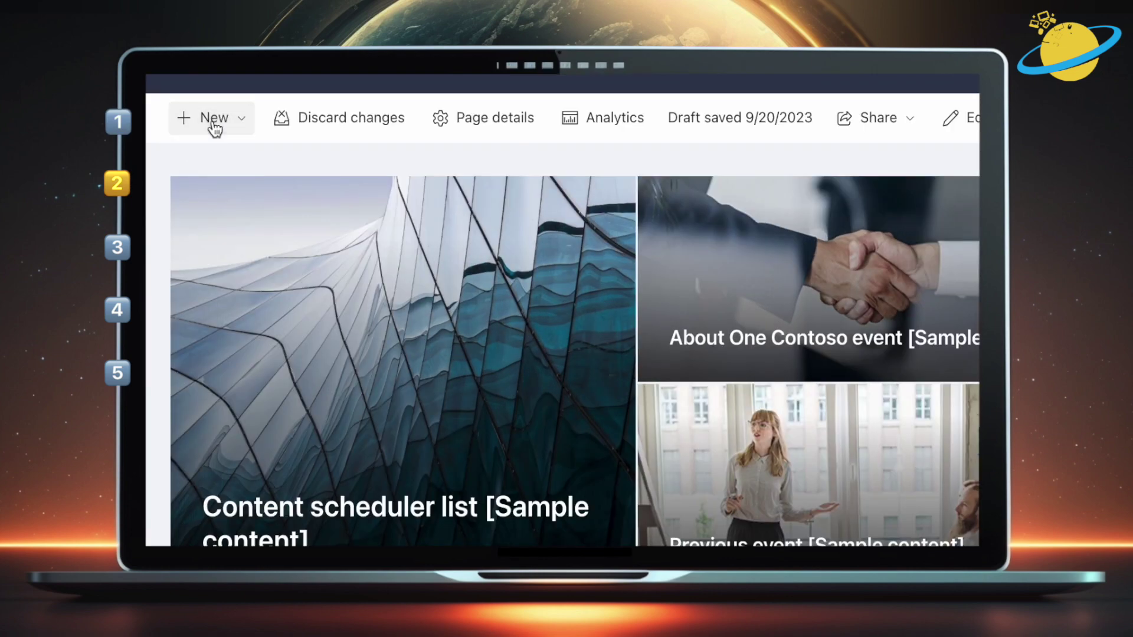
Start a new page and select Microsoft's Visual template after checking 'Saved on this site'
{"action": "left_click", "coordinate": [213, 122]}
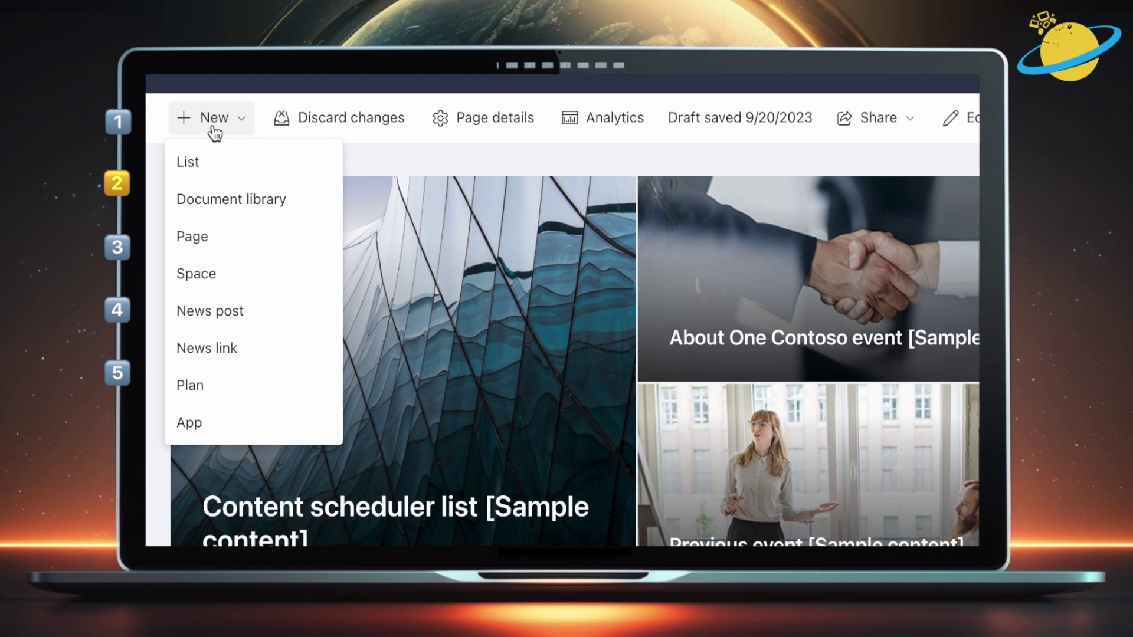
{"action": "left_click", "coordinate": [211, 238]}
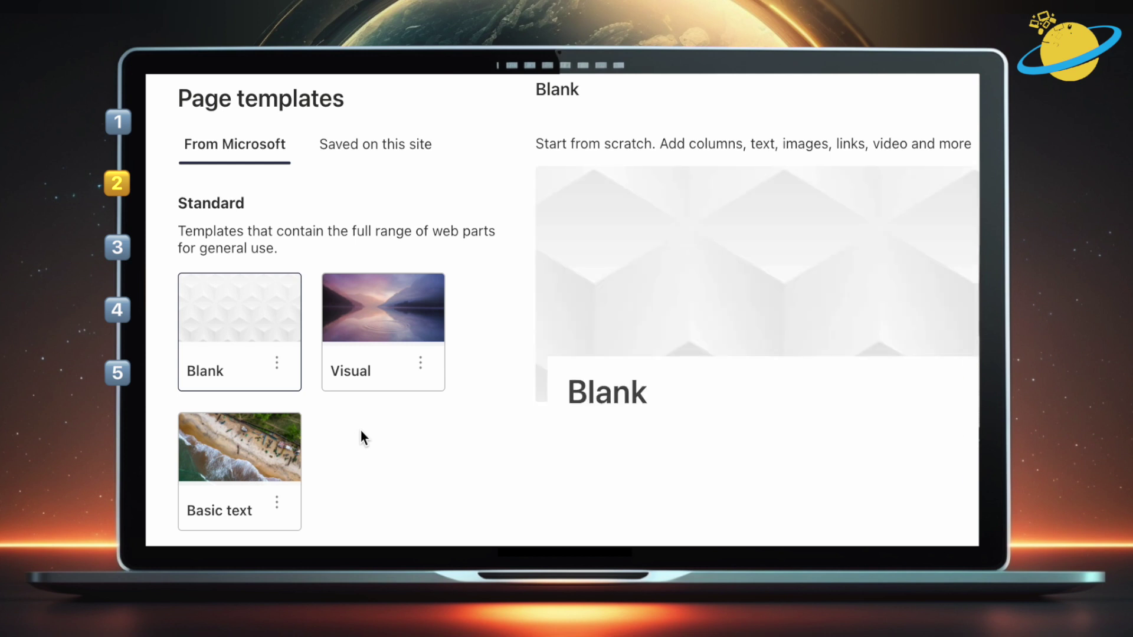
{"action": "left_click", "coordinate": [375, 146]}
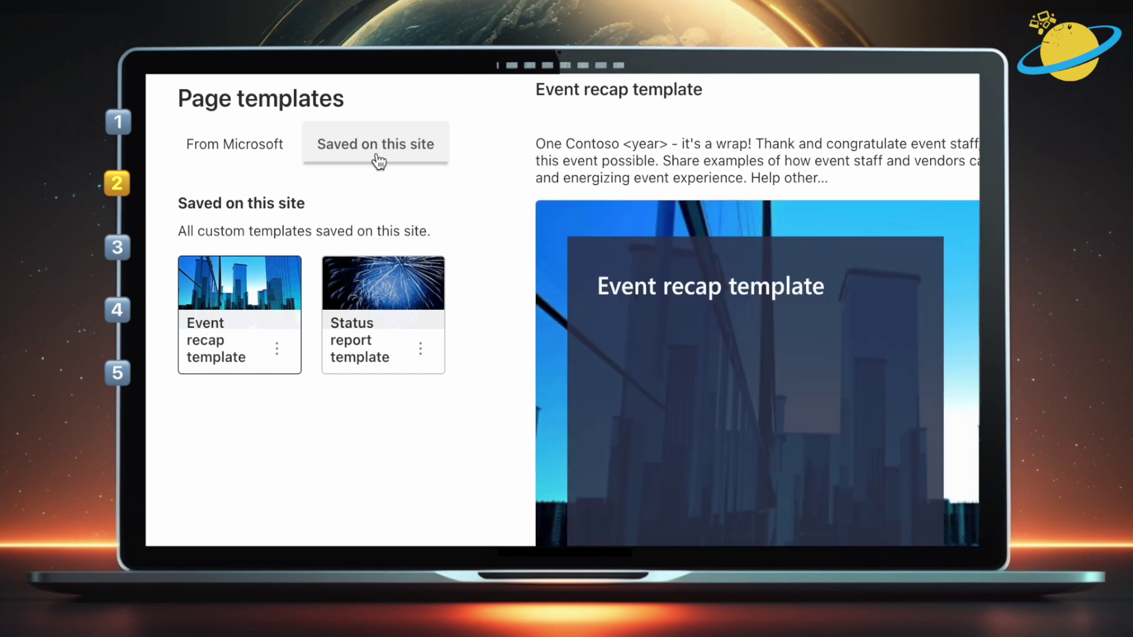
{"action": "left_click", "coordinate": [265, 148]}
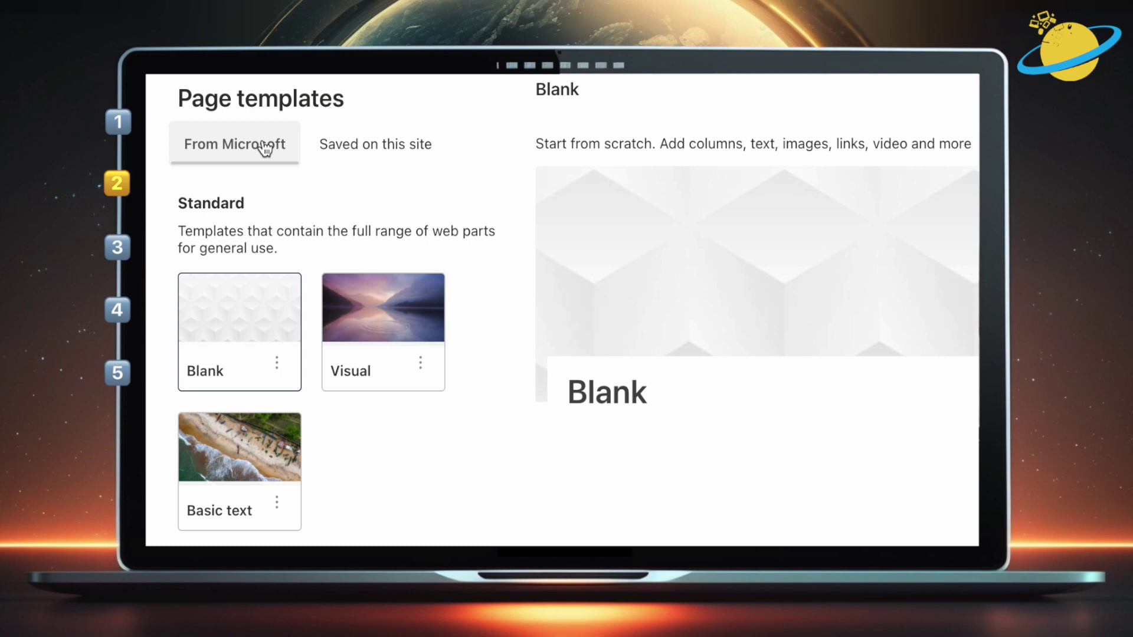
{"action": "left_click", "coordinate": [376, 327]}
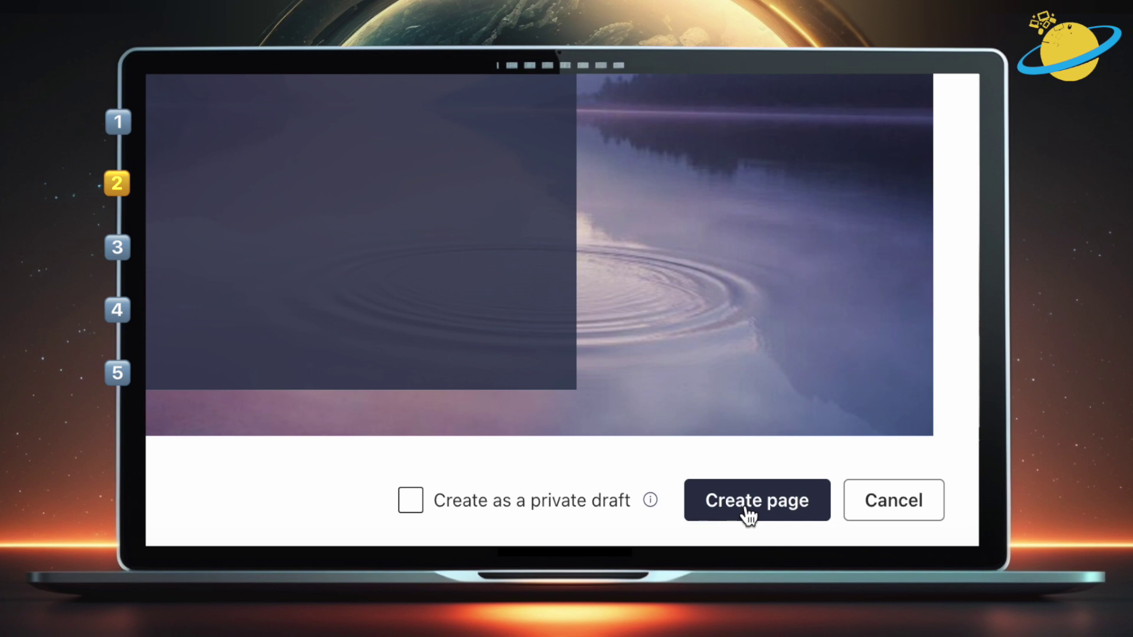
Create the Visual page, set its title area to Image and title, and save it as a template
{"action": "left_click", "coordinate": [843, 530]}
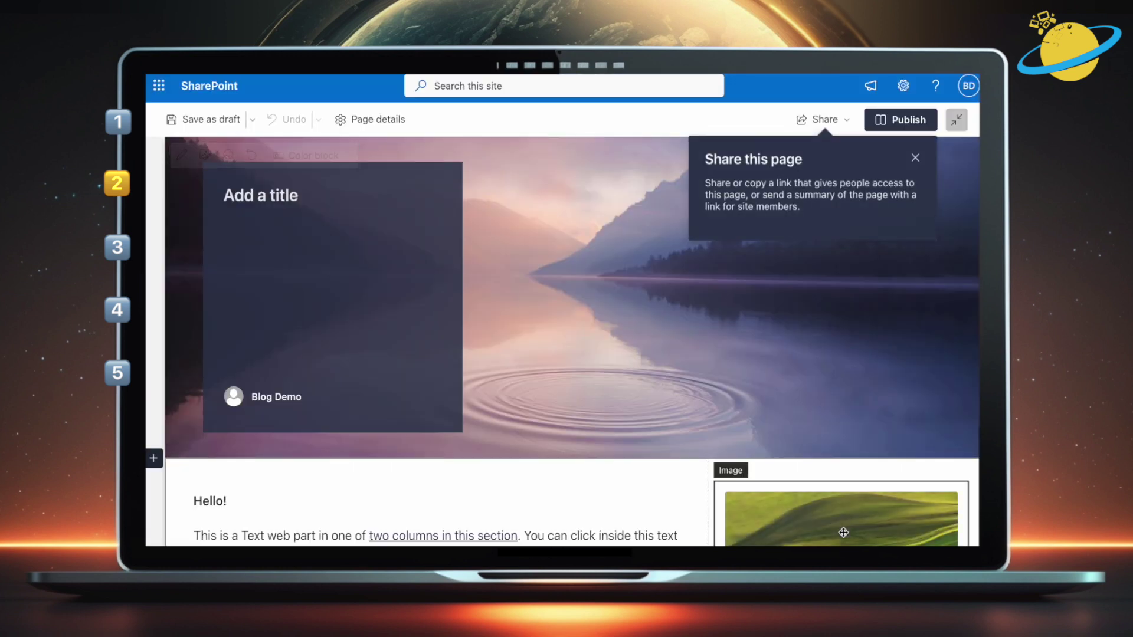
{"action": "left_click", "coordinate": [547, 353]}
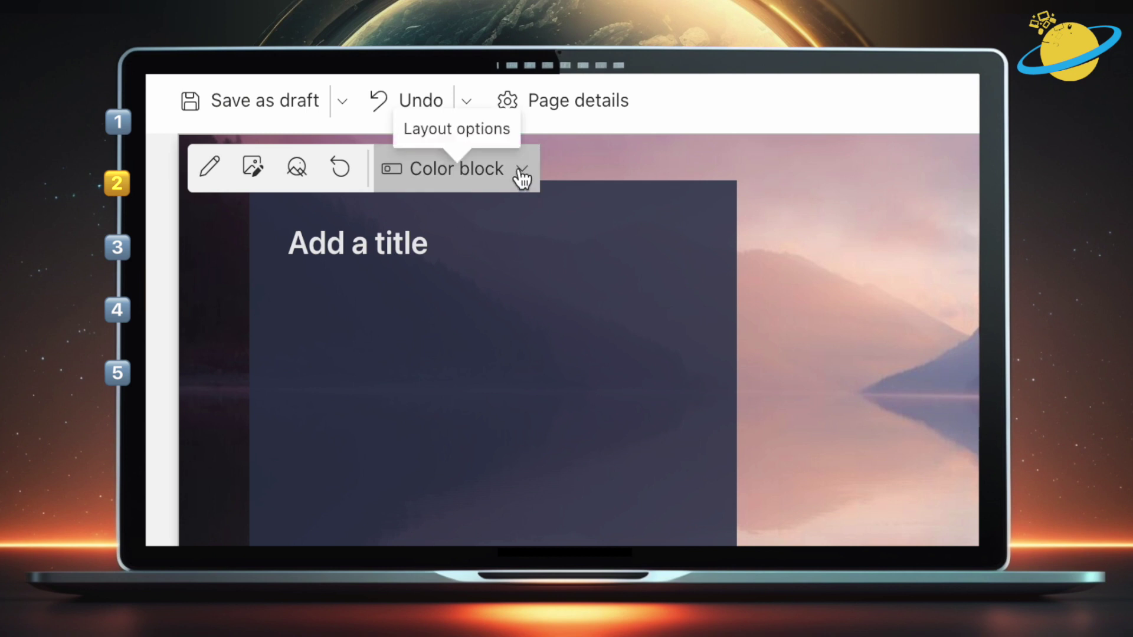
{"action": "left_click", "coordinate": [348, 155]}
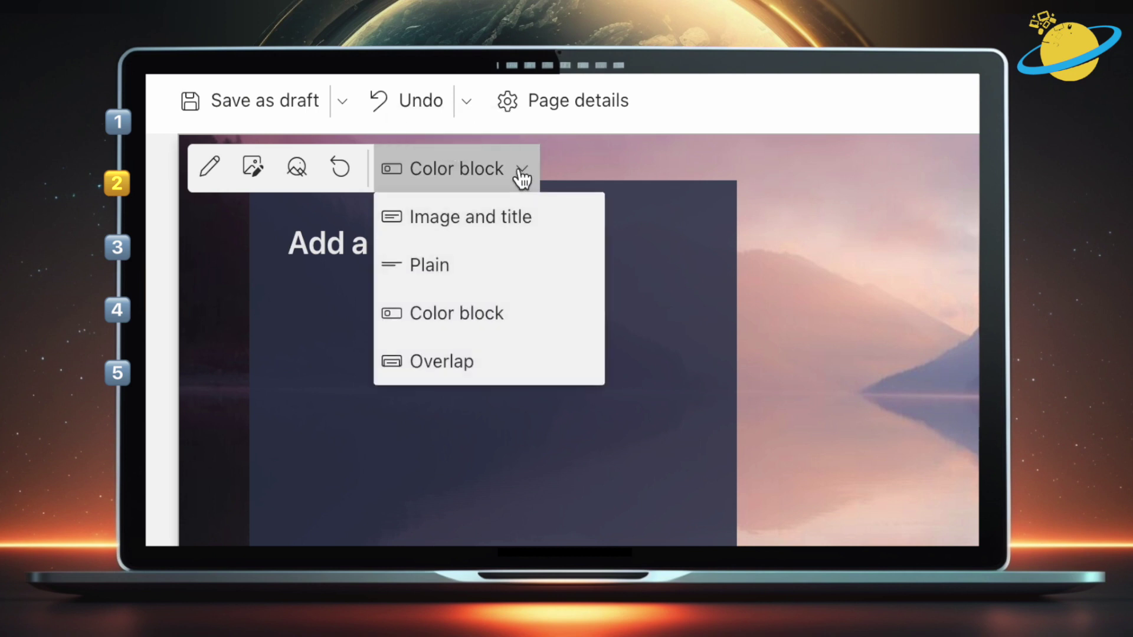
{"action": "left_click", "coordinate": [507, 230]}
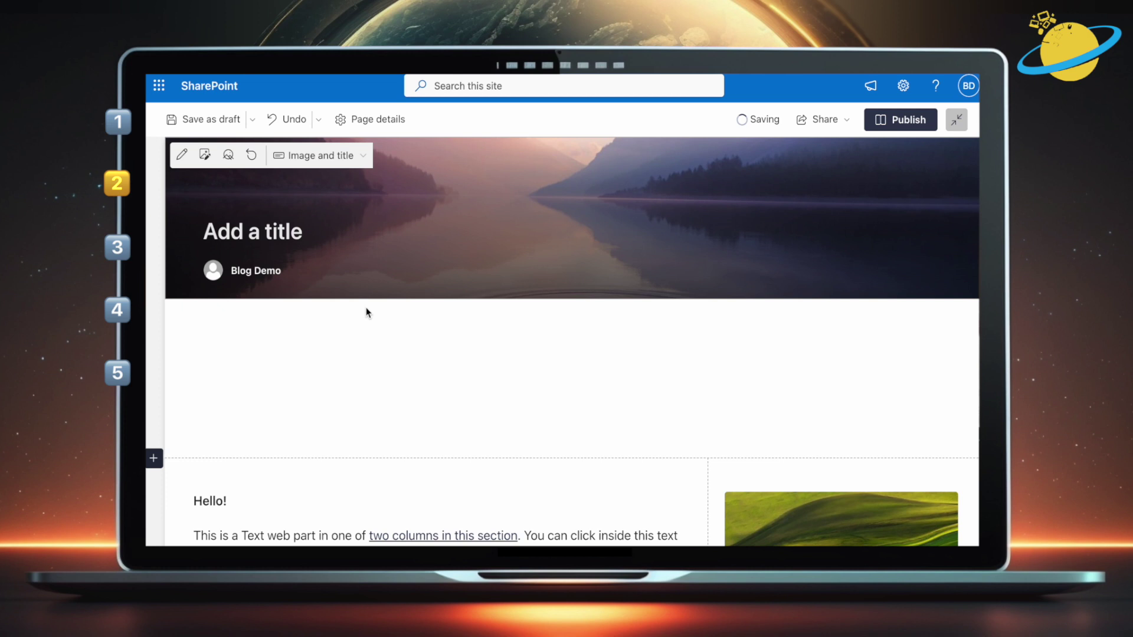
{"action": "left_click", "coordinate": [367, 330]}
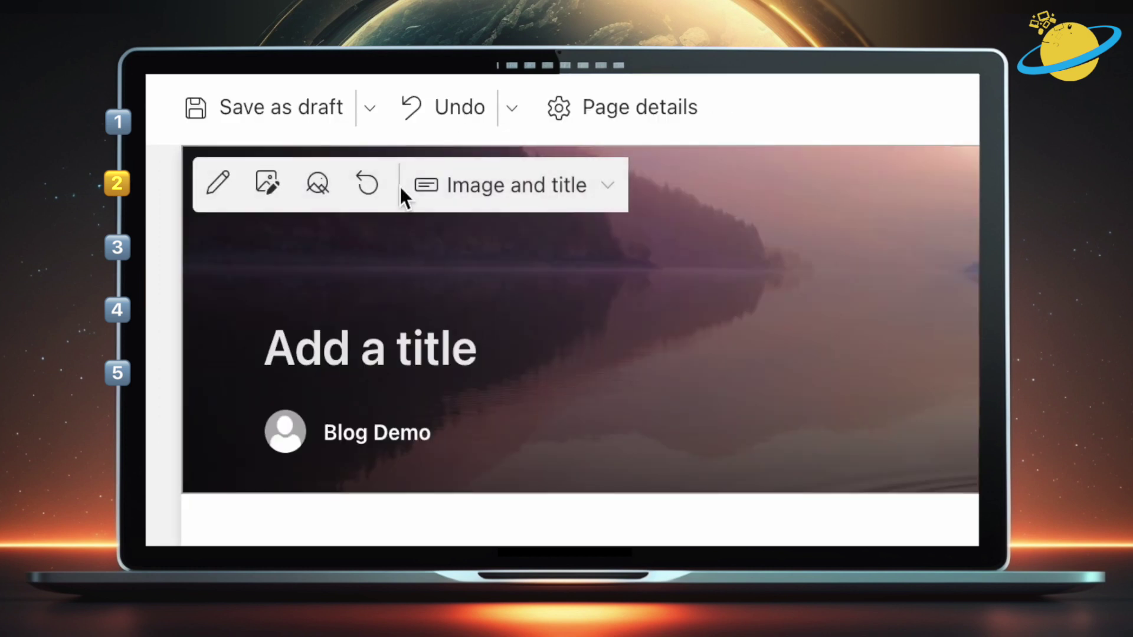
{"action": "left_click", "coordinate": [371, 121]}
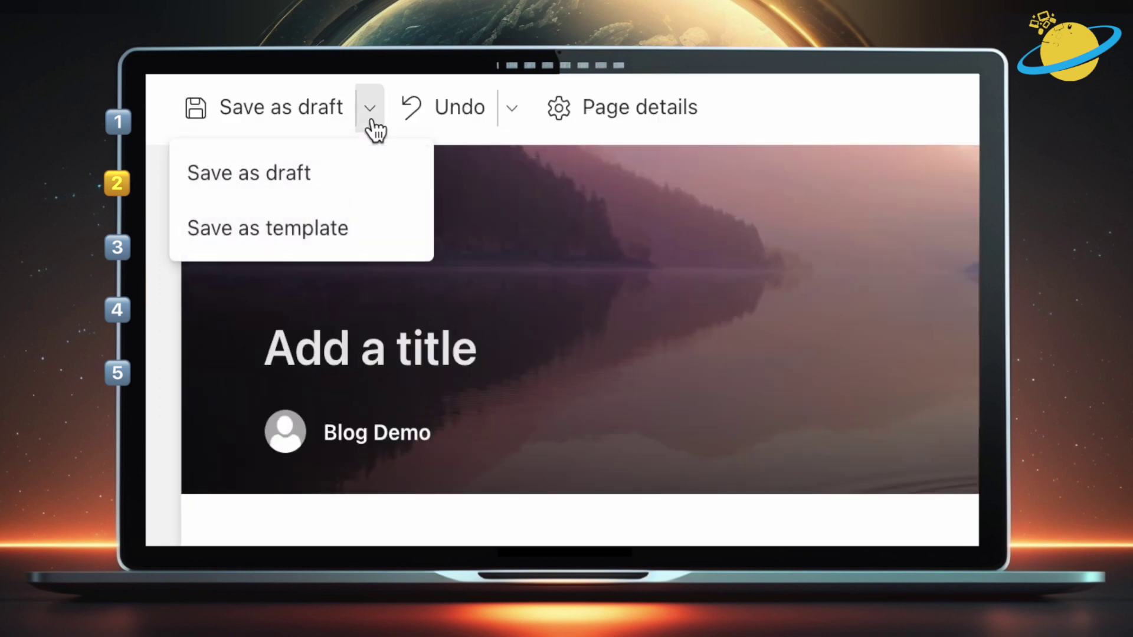
{"action": "left_click", "coordinate": [359, 247]}
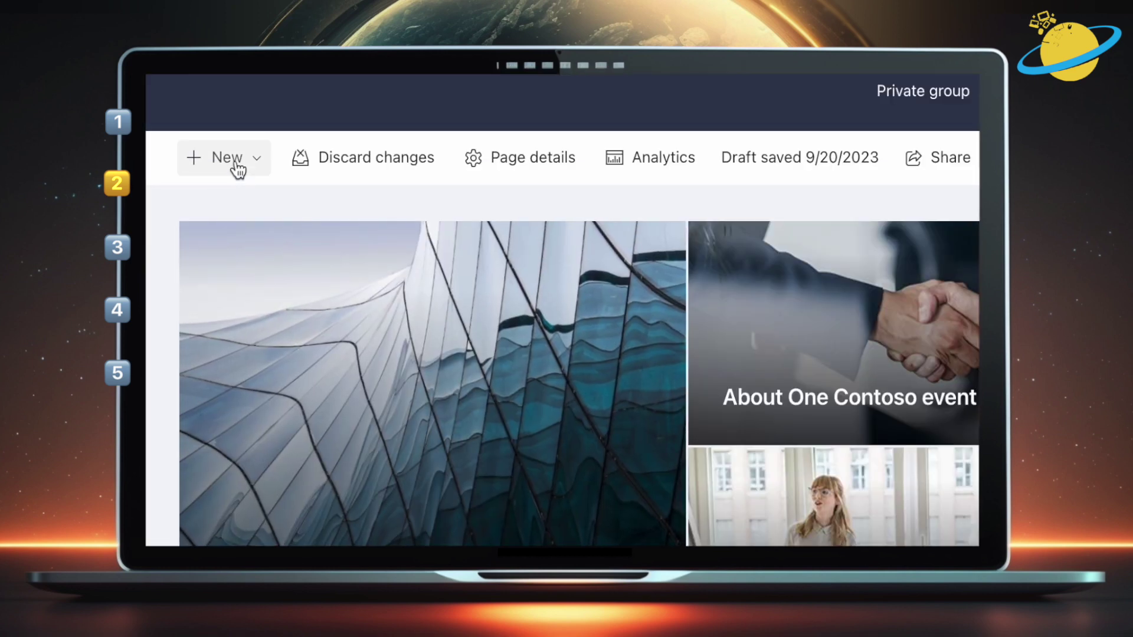
{"action": "left_click", "coordinate": [357, 180]}
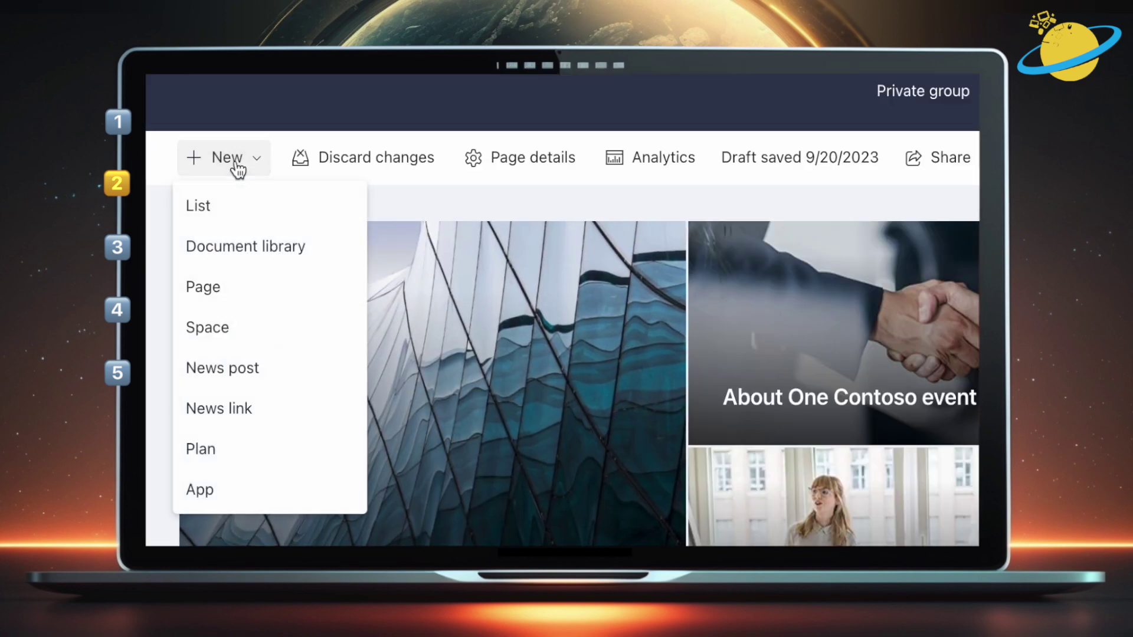
{"action": "left_click", "coordinate": [233, 289]}
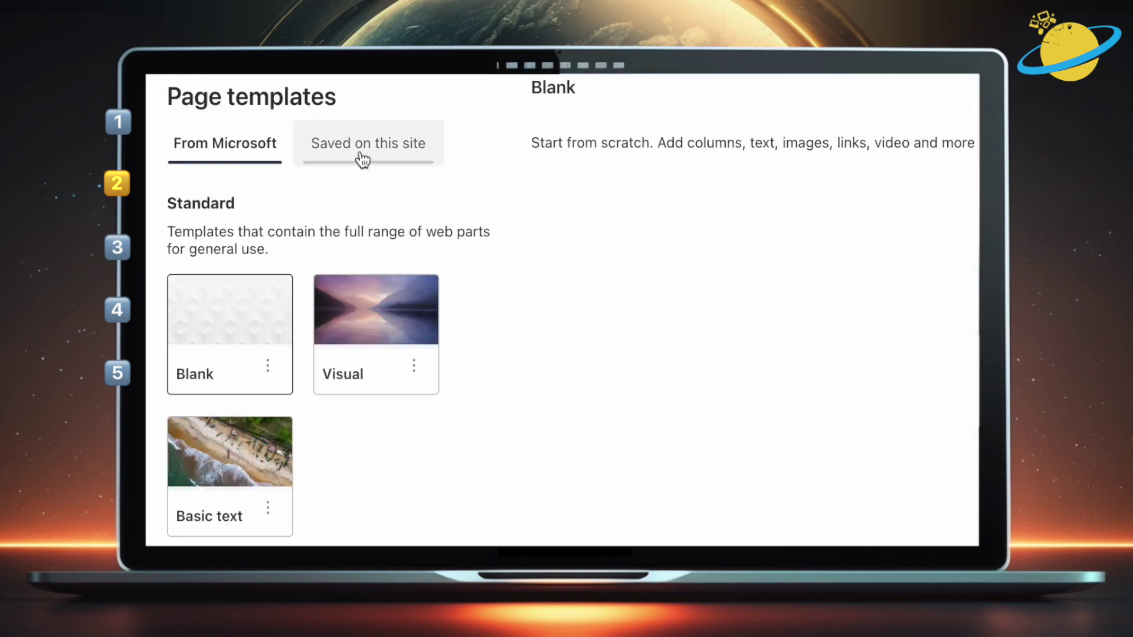
{"action": "left_click", "coordinate": [362, 159]}
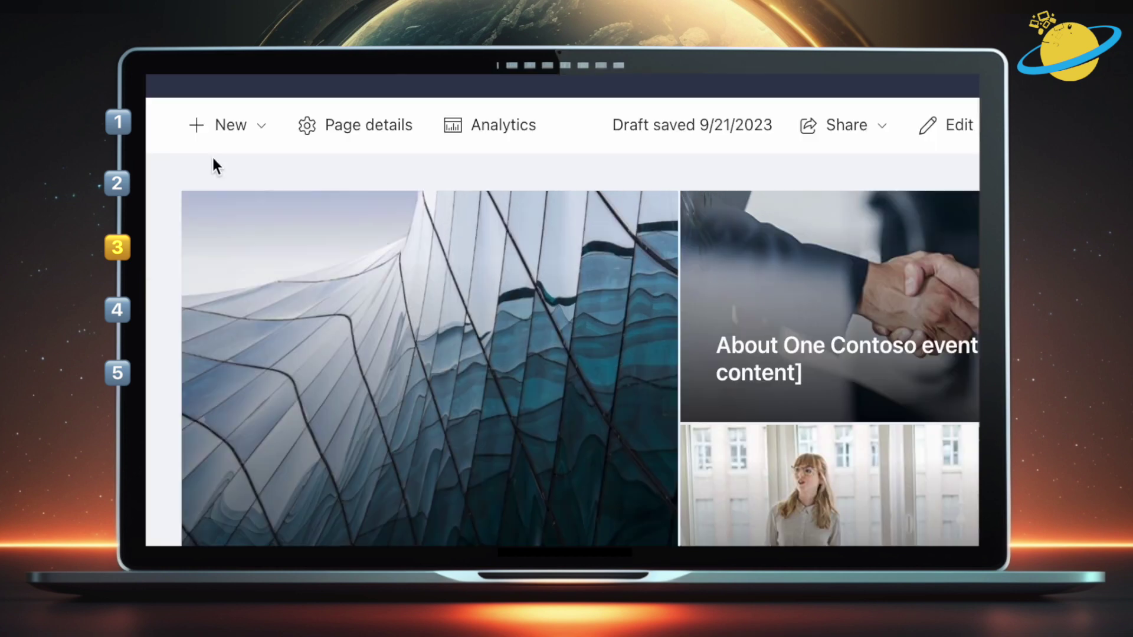
Start a new news post, review both template tabs, and select the Newsletter template
{"action": "left_click", "coordinate": [227, 136]}
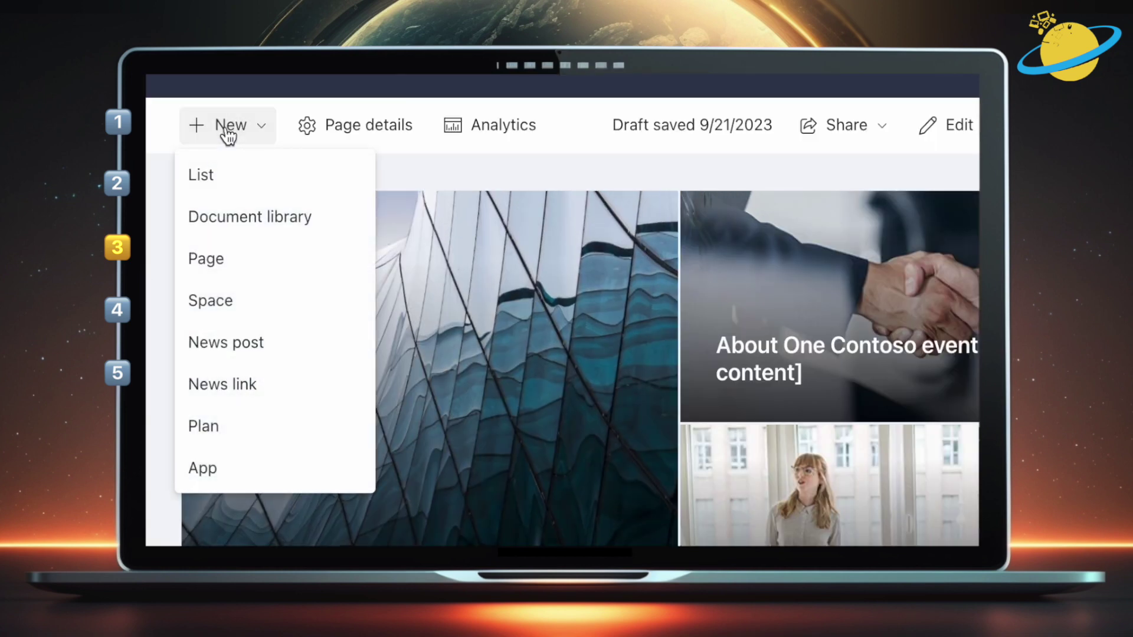
{"action": "left_click", "coordinate": [290, 346]}
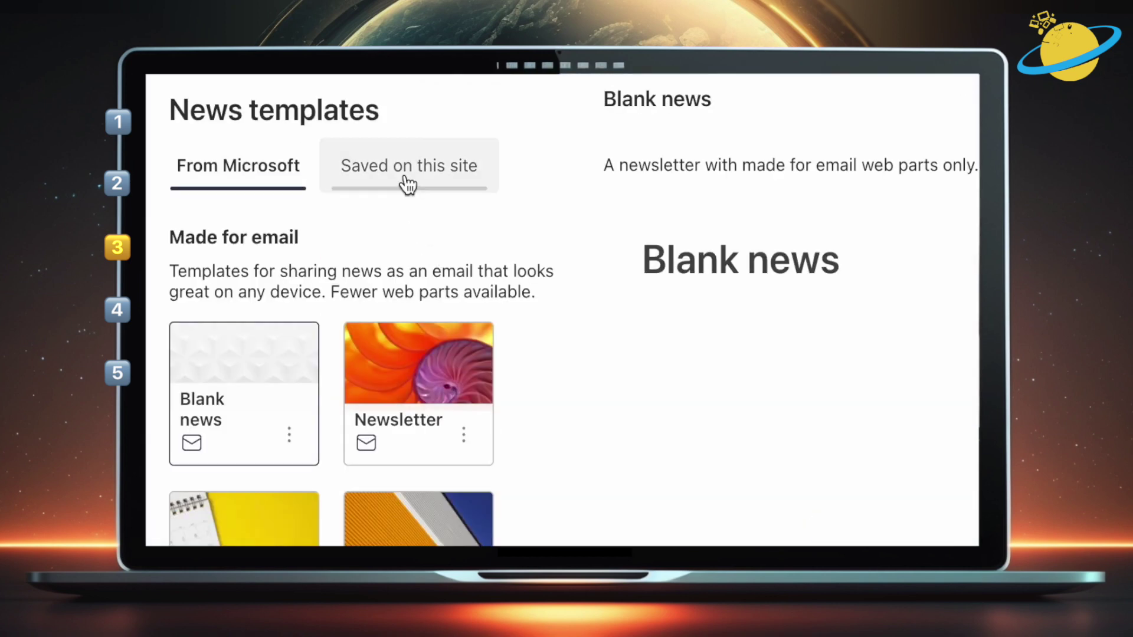
{"action": "left_click", "coordinate": [407, 185]}
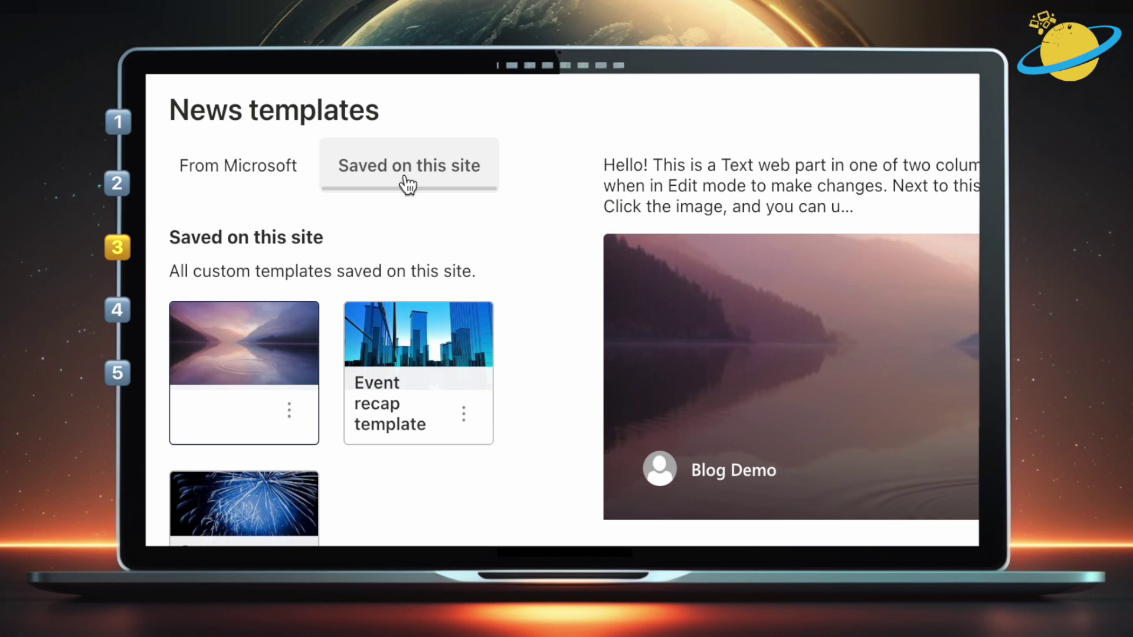
{"action": "left_click", "coordinate": [279, 180]}
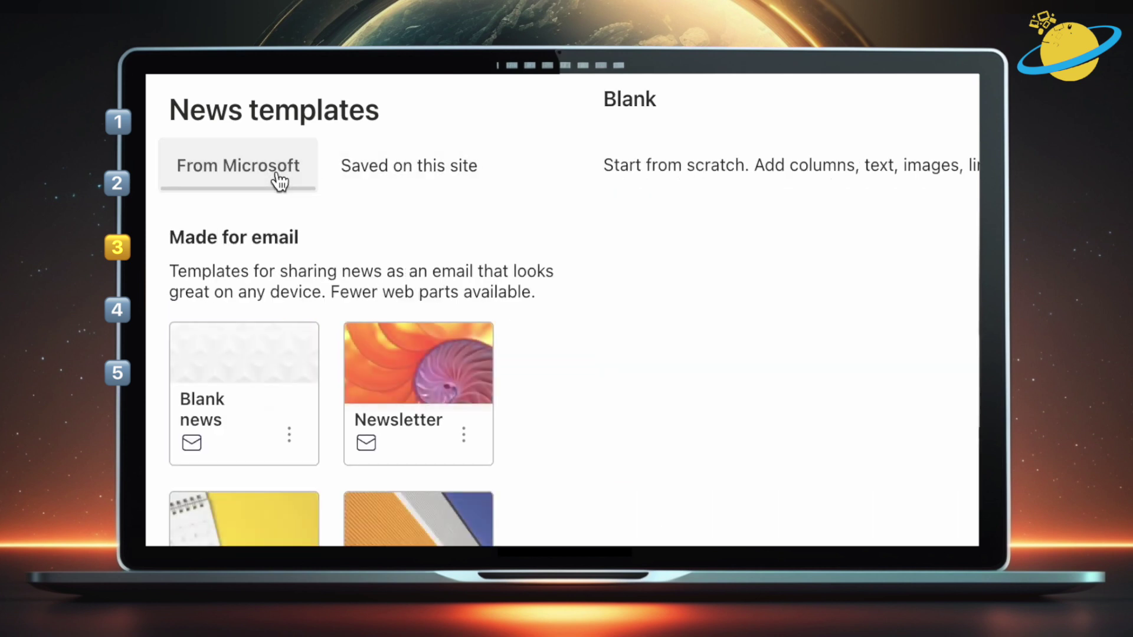
{"action": "scroll", "coordinate": [521, 420], "scroll_direction": "down", "scroll_amount": 2}
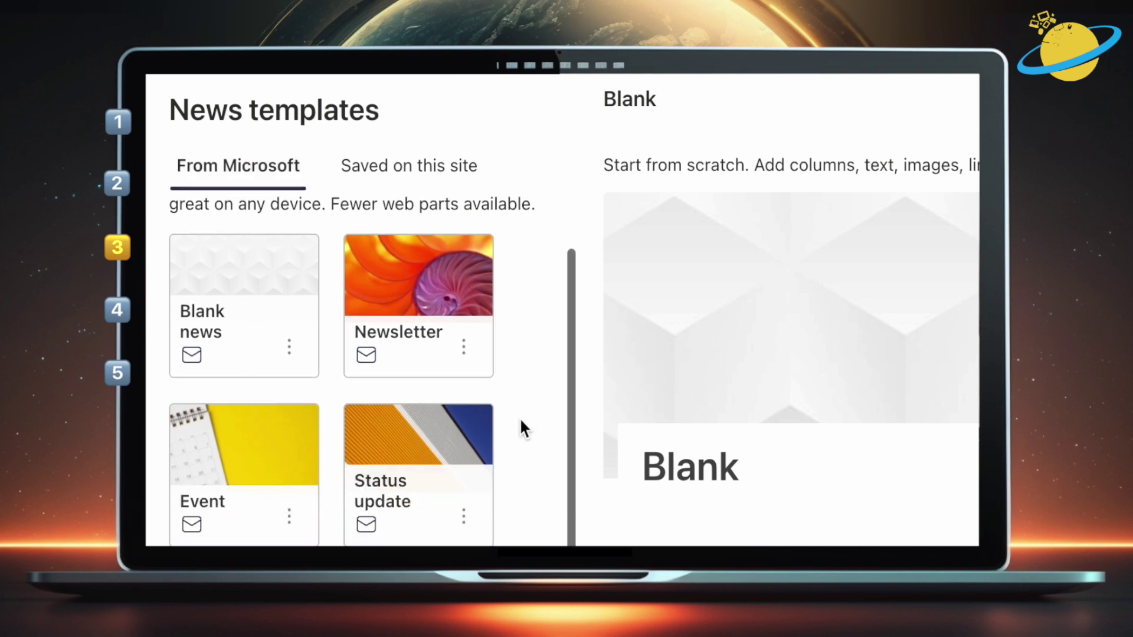
{"action": "scroll", "coordinate": [520, 417], "scroll_direction": "down", "scroll_amount": 5}
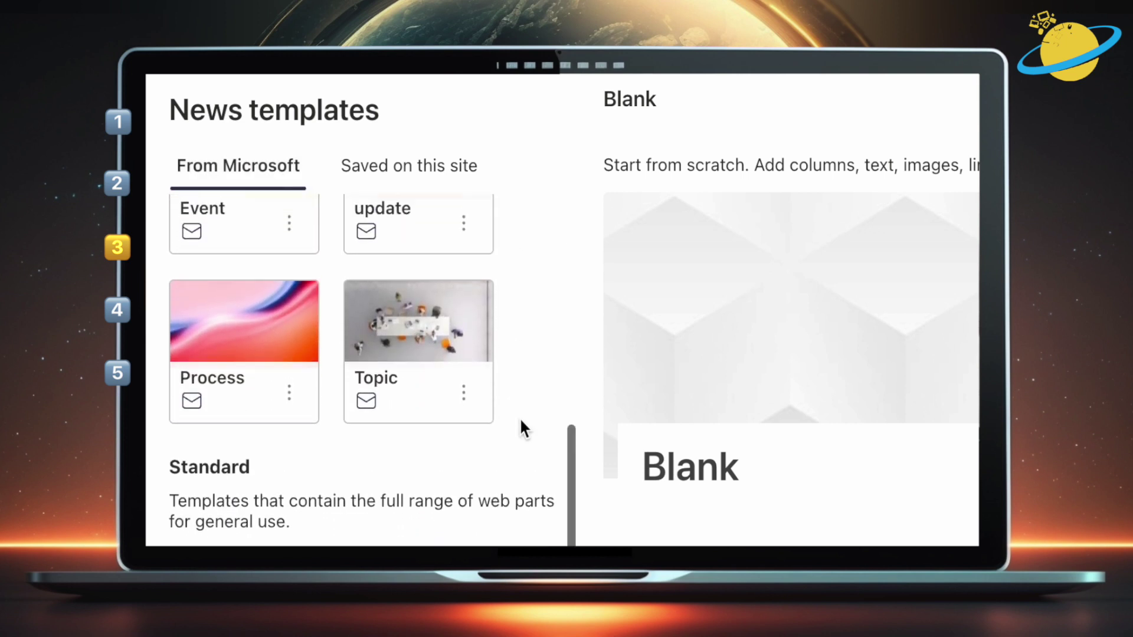
{"action": "scroll", "coordinate": [519, 417], "scroll_direction": "up", "scroll_amount": 6}
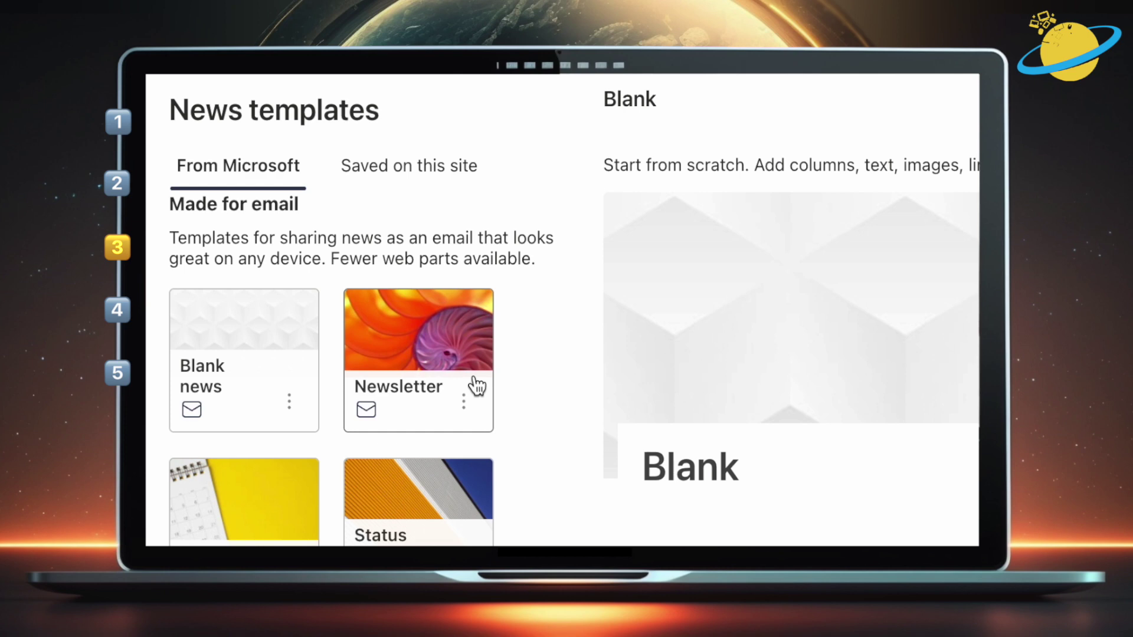
{"action": "left_click", "coordinate": [437, 339]}
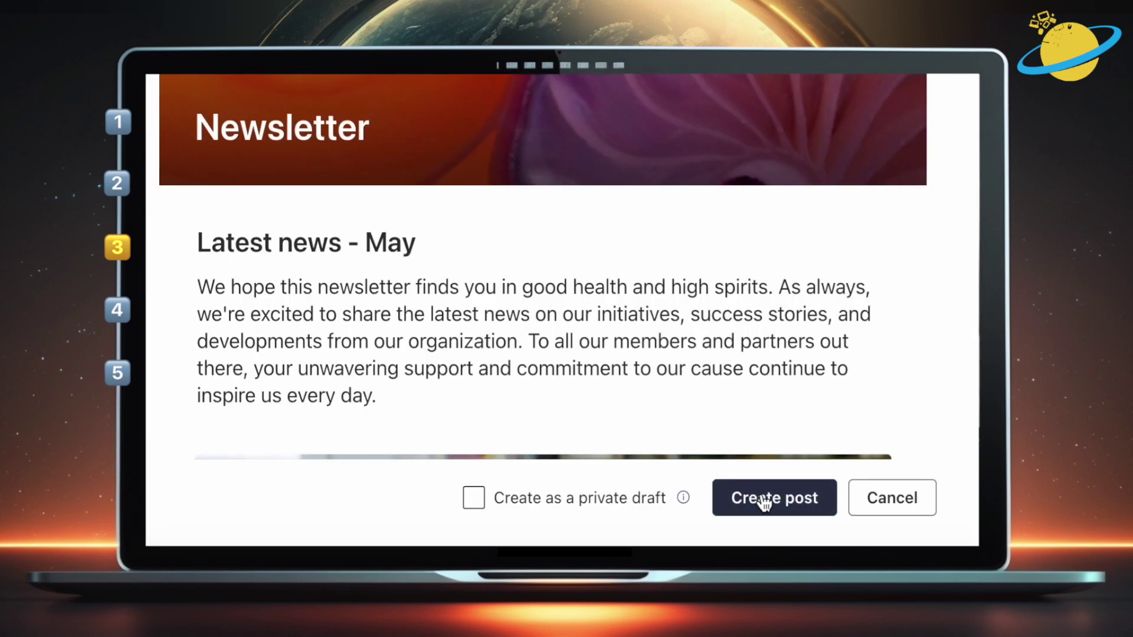
Create the Newsletter news post, save it as a page template, and view its template details
{"action": "left_click", "coordinate": [764, 502]}
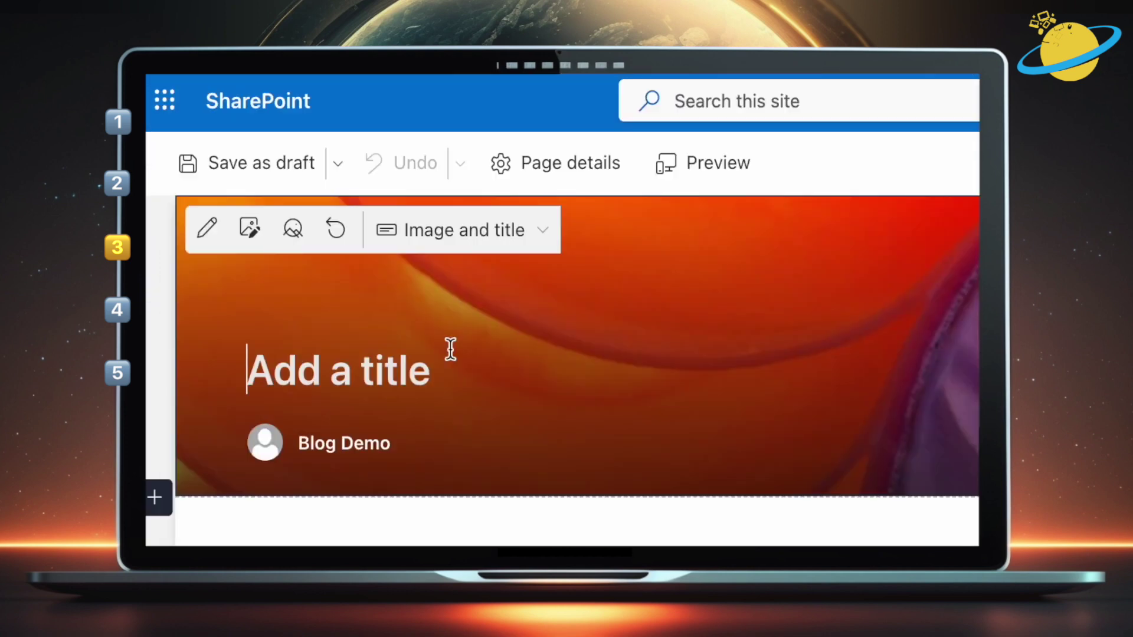
{"action": "left_click", "coordinate": [330, 177]}
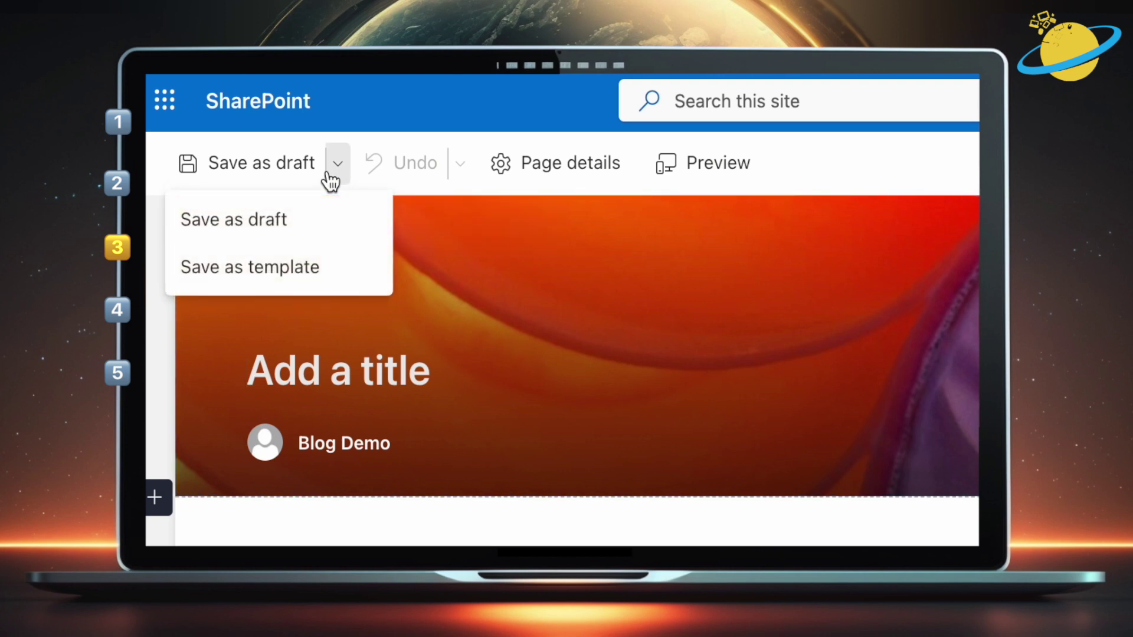
{"action": "left_click", "coordinate": [317, 271]}
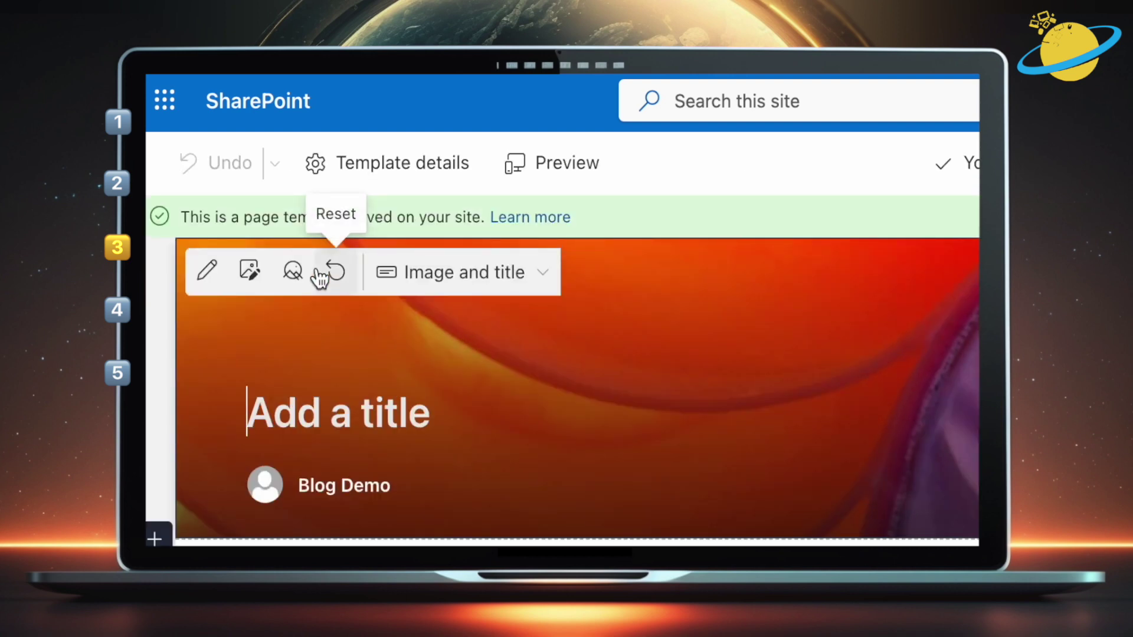
{"action": "left_click", "coordinate": [367, 171]}
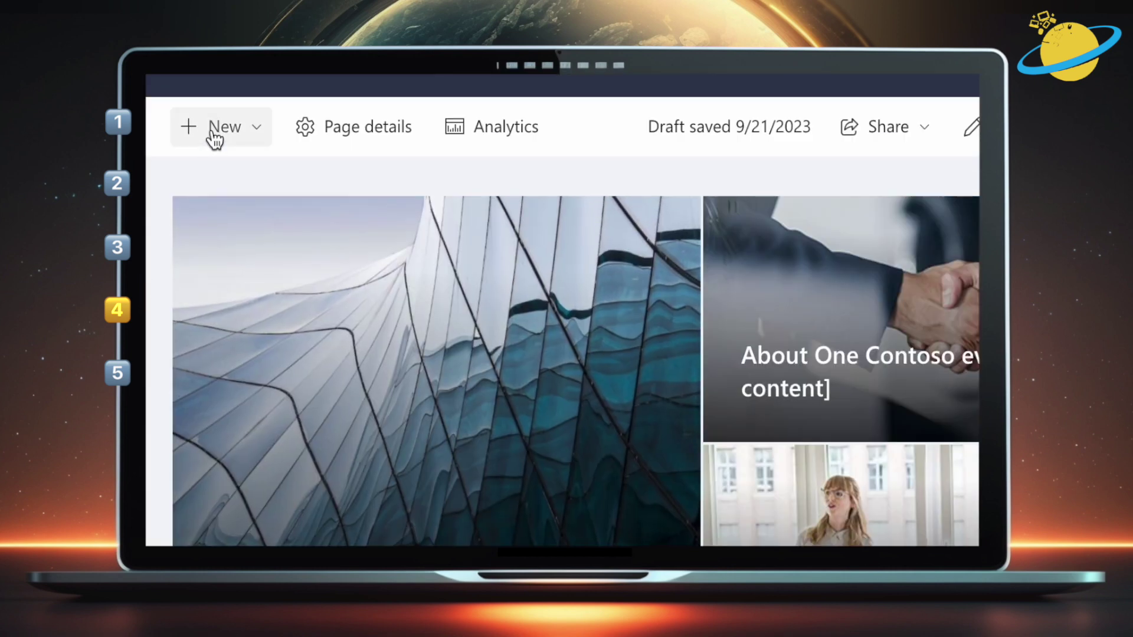
Start a new list, confirm 'From your organization' has no templates, and return to Microsoft's templates
{"action": "left_click", "coordinate": [379, 179]}
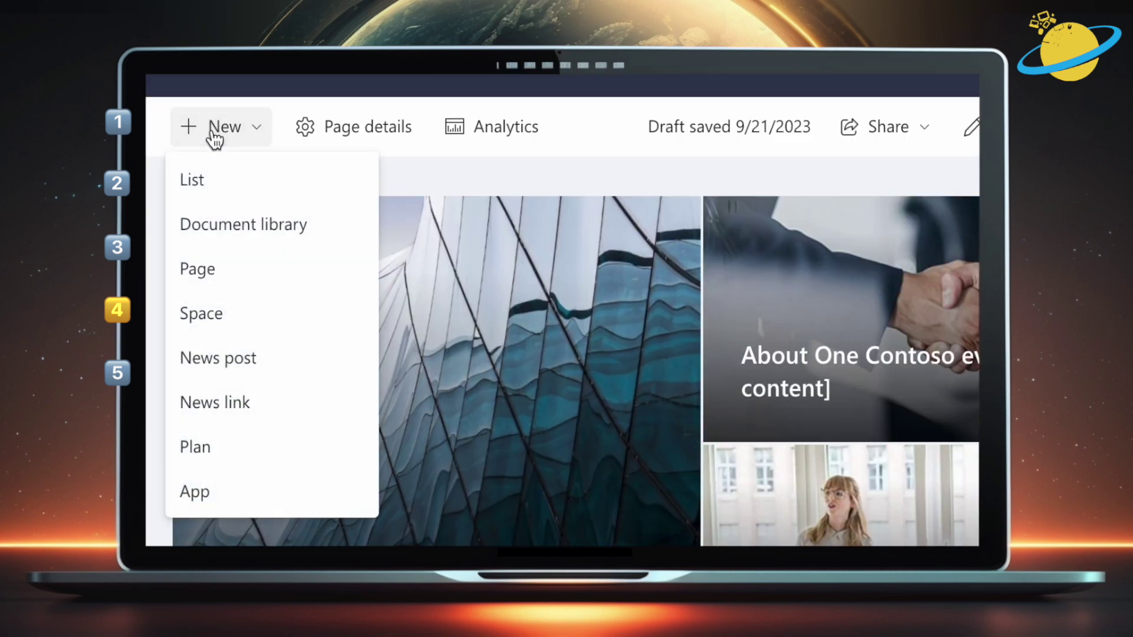
{"action": "left_click", "coordinate": [216, 183]}
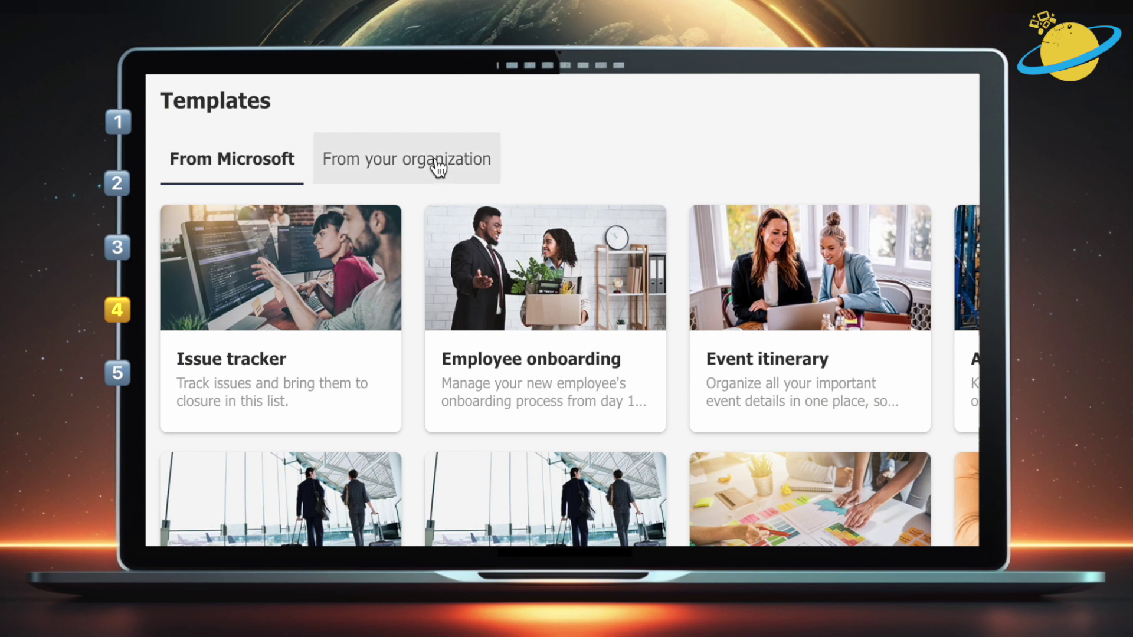
{"action": "left_click", "coordinate": [438, 169]}
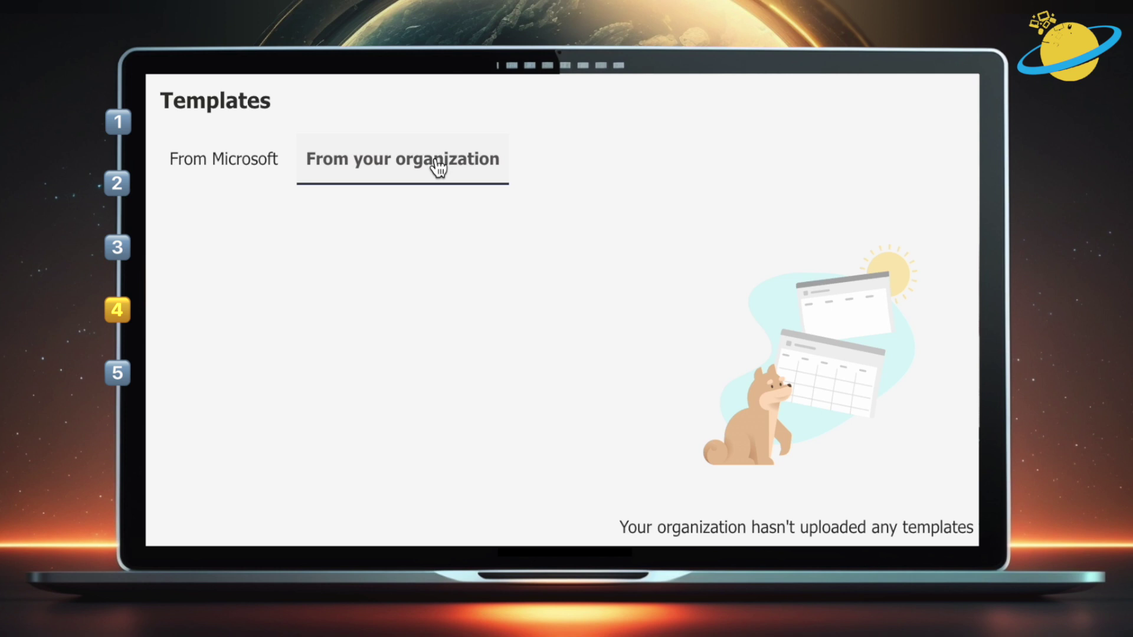
{"action": "left_click", "coordinate": [254, 160]}
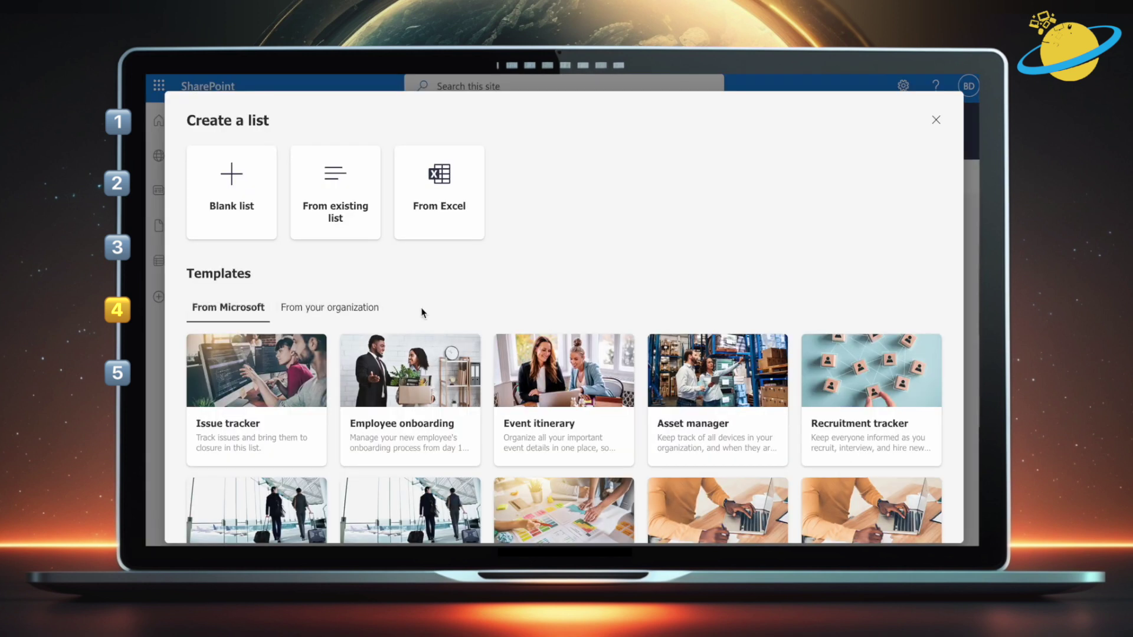
{"action": "scroll", "coordinate": [422, 312], "scroll_direction": "down", "scroll_amount": 3}
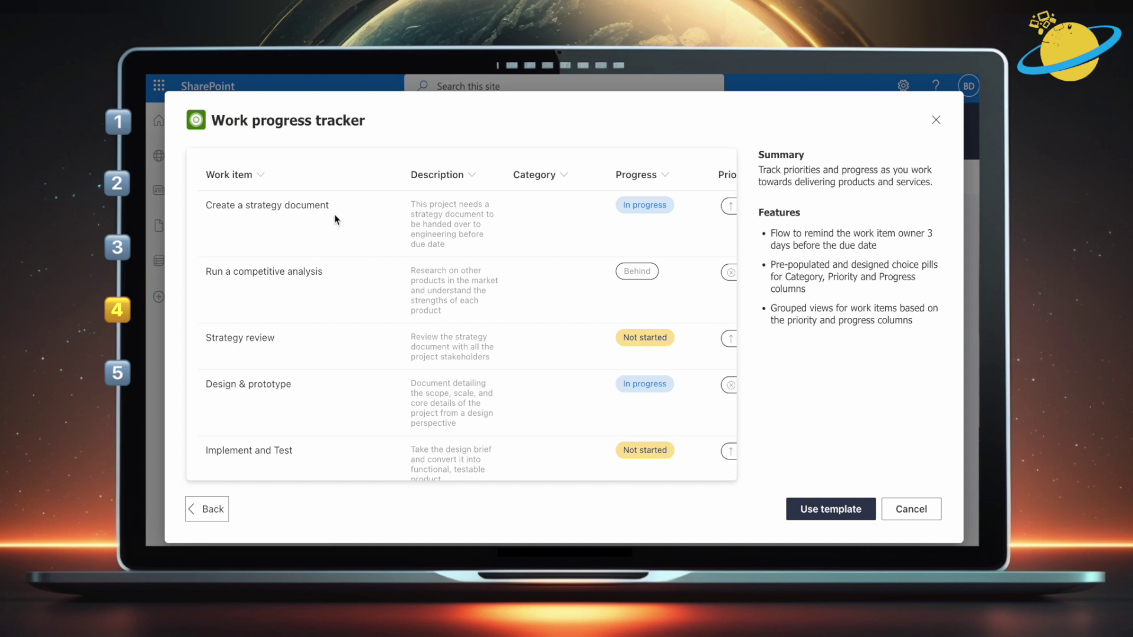
Create a Work progress tracker list with 'Show in site navigation' left checked
{"action": "scroll", "coordinate": [316, 111], "scroll_direction": "right", "scroll_amount": 5}
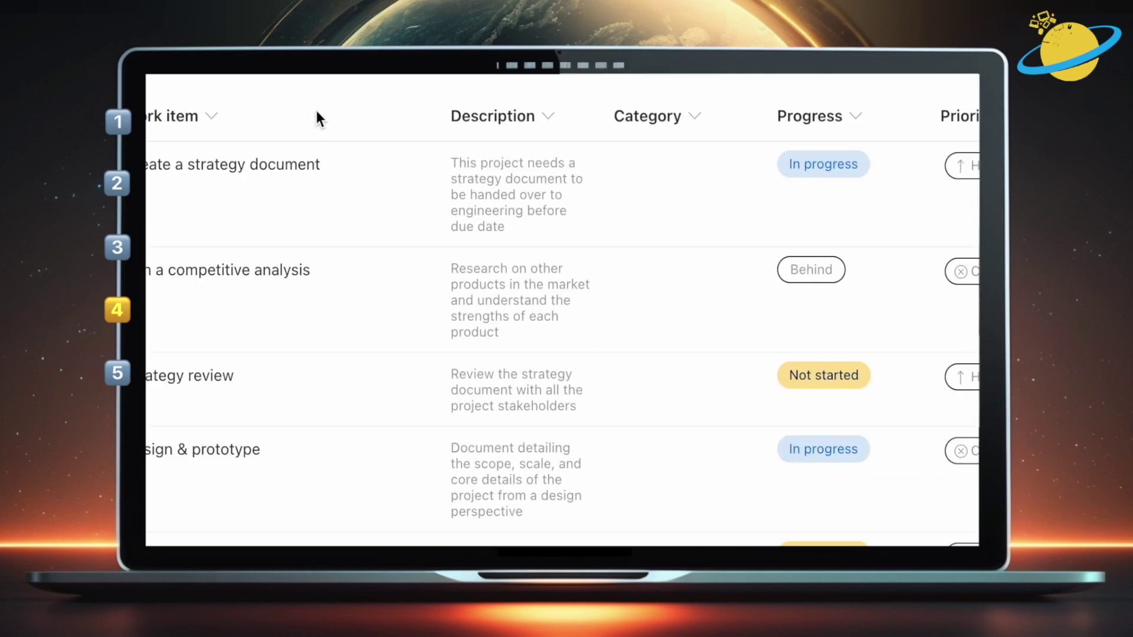
{"action": "scroll", "coordinate": [316, 111], "scroll_direction": "right", "scroll_amount": 1}
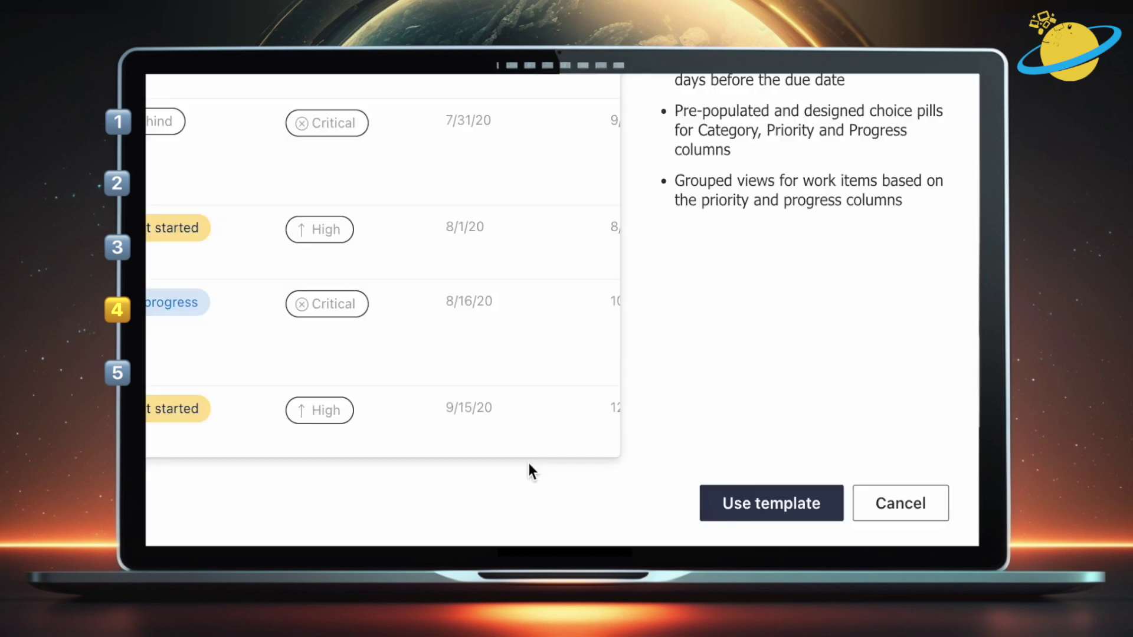
{"action": "left_click", "coordinate": [761, 505]}
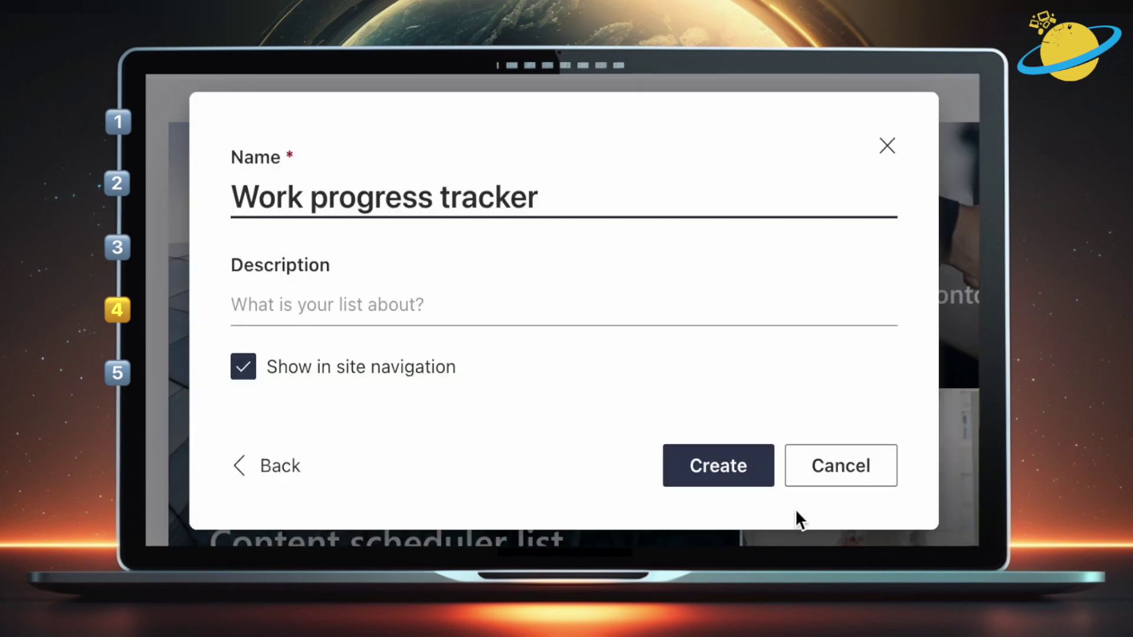
{"action": "left_click", "coordinate": [255, 374]}
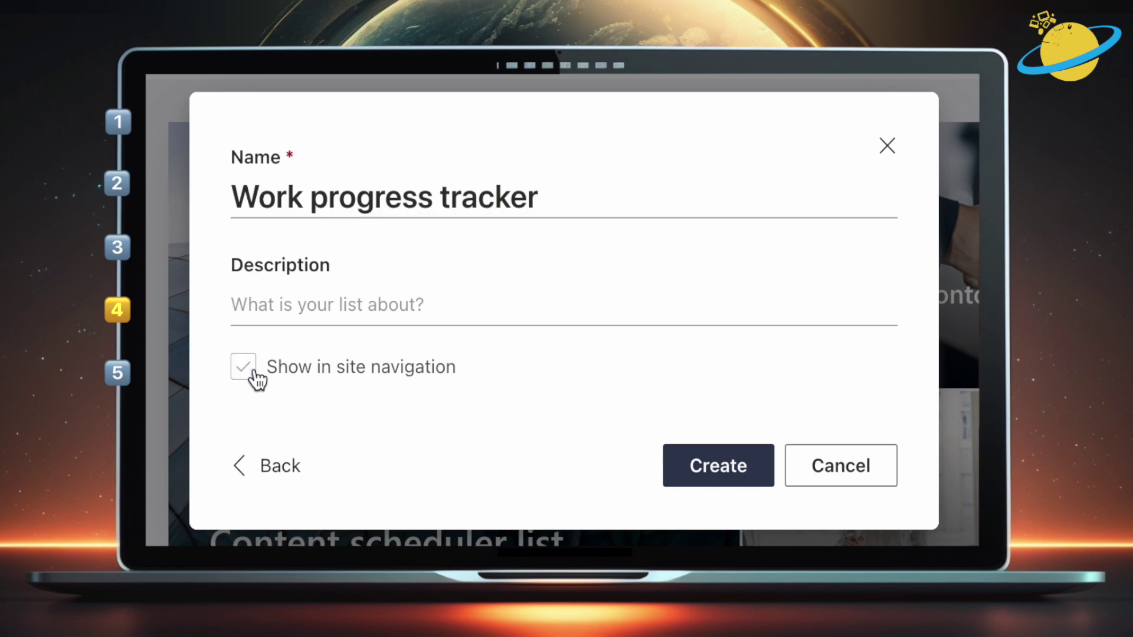
{"action": "left_click", "coordinate": [255, 373]}
{"action": "left_click", "coordinate": [706, 481]}
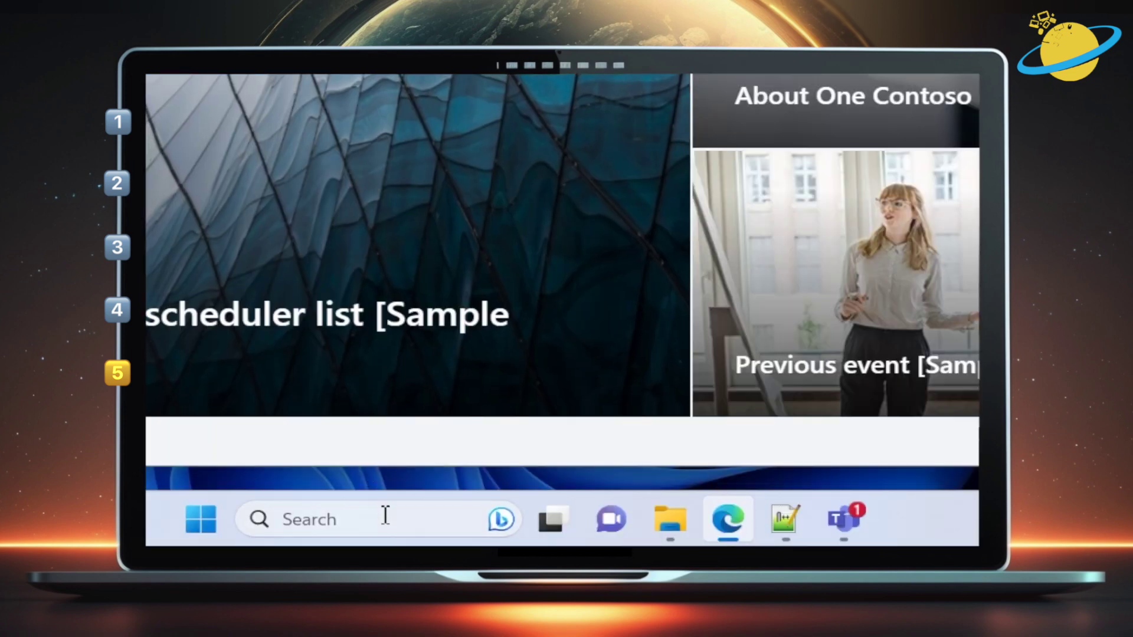
Search for 'powershell' and run Windows PowerShell as administrator
{"action": "left_click", "coordinate": [385, 515]}
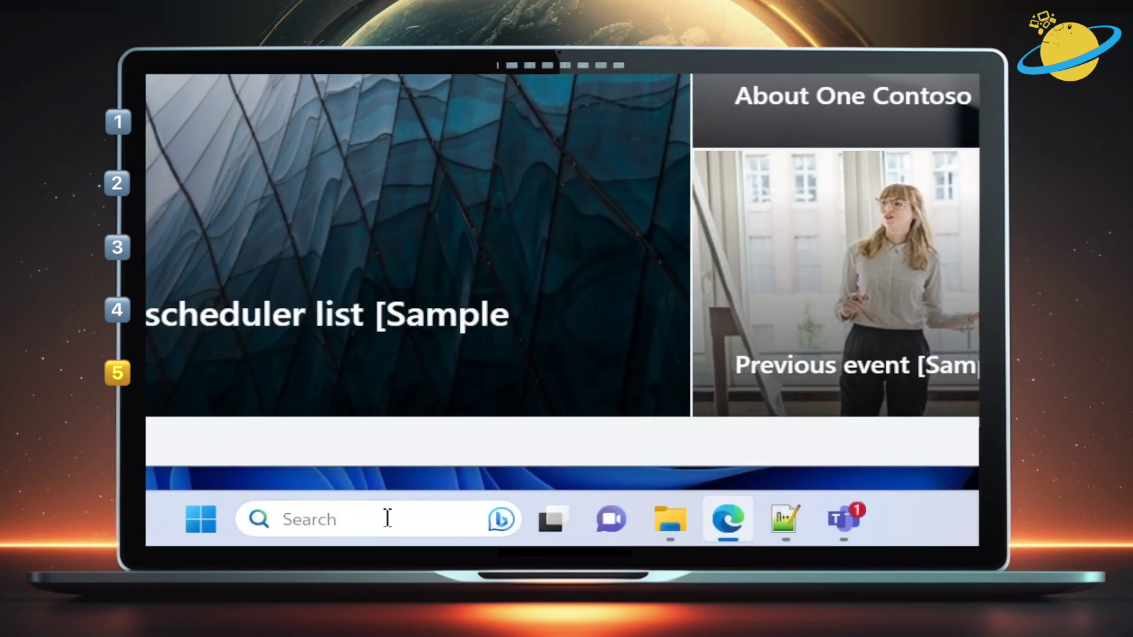
{"action": "type", "text": "powershell"}
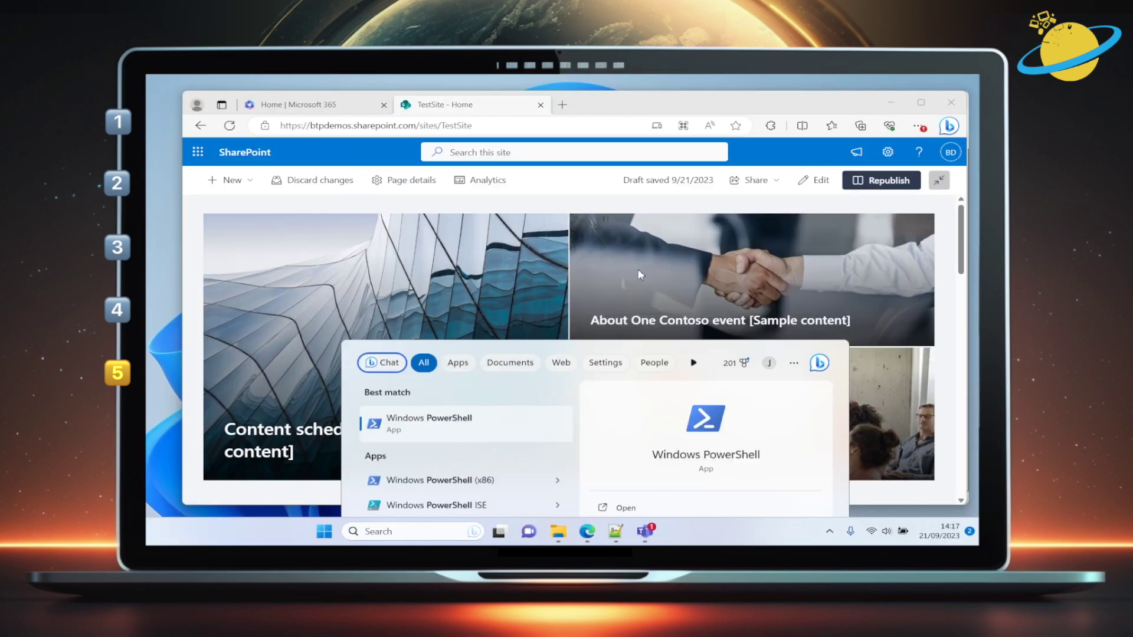
{"action": "left_click", "coordinate": [434, 409]}
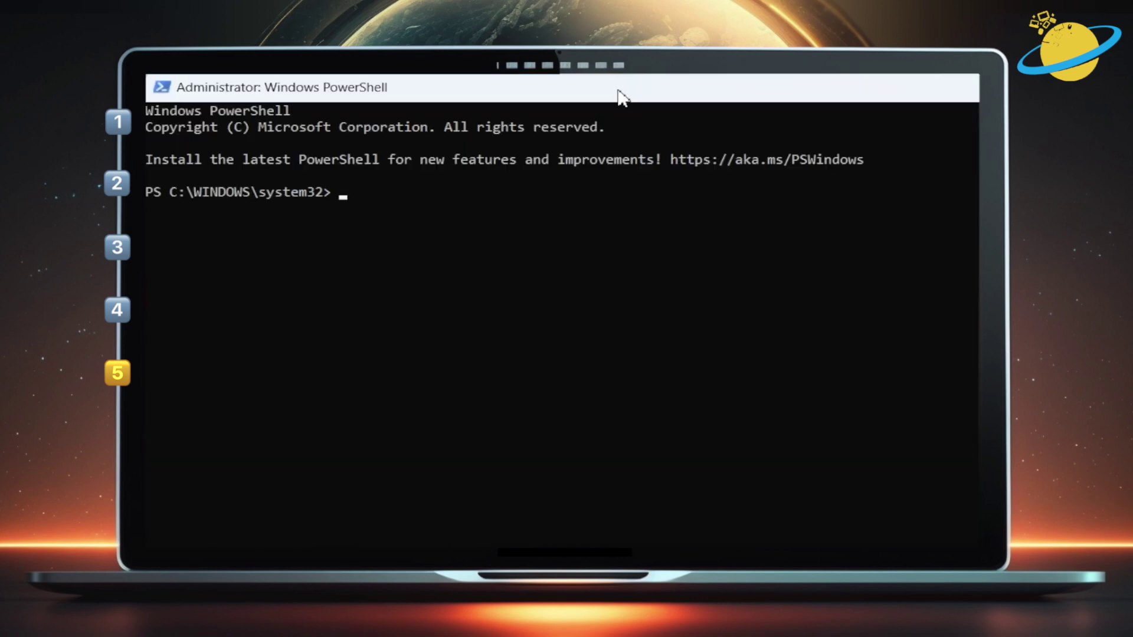
{"action": "type", "text": "Connect-SPOS"}
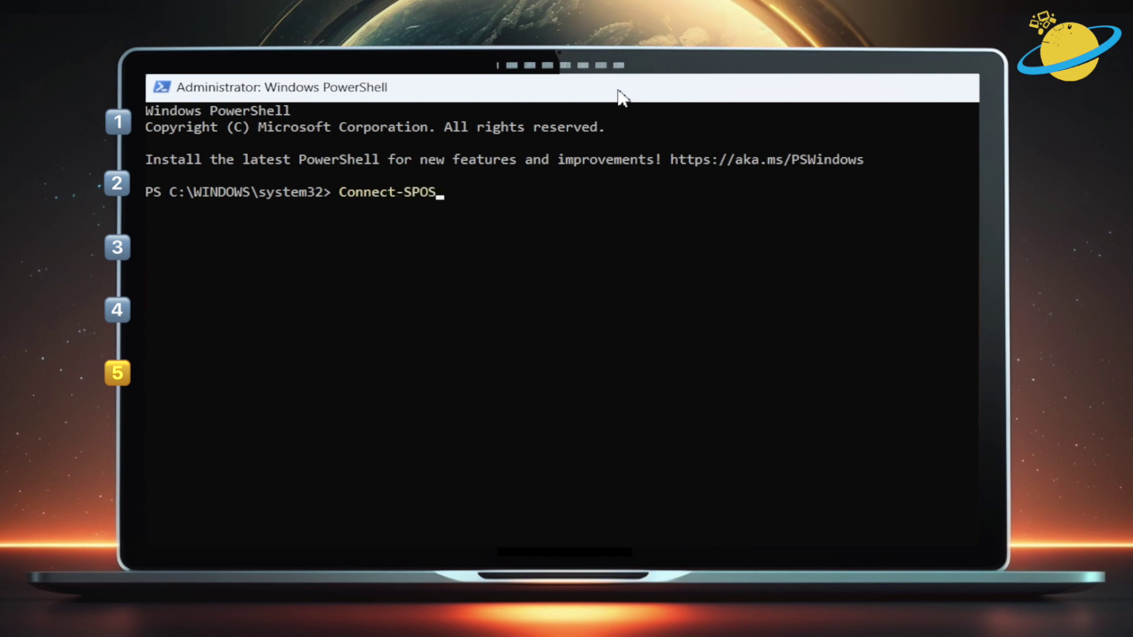
{"action": "type", "text": "ervice -url"}
{"action": "type", "text": "https://btpdemos.sharepoint.com/"}
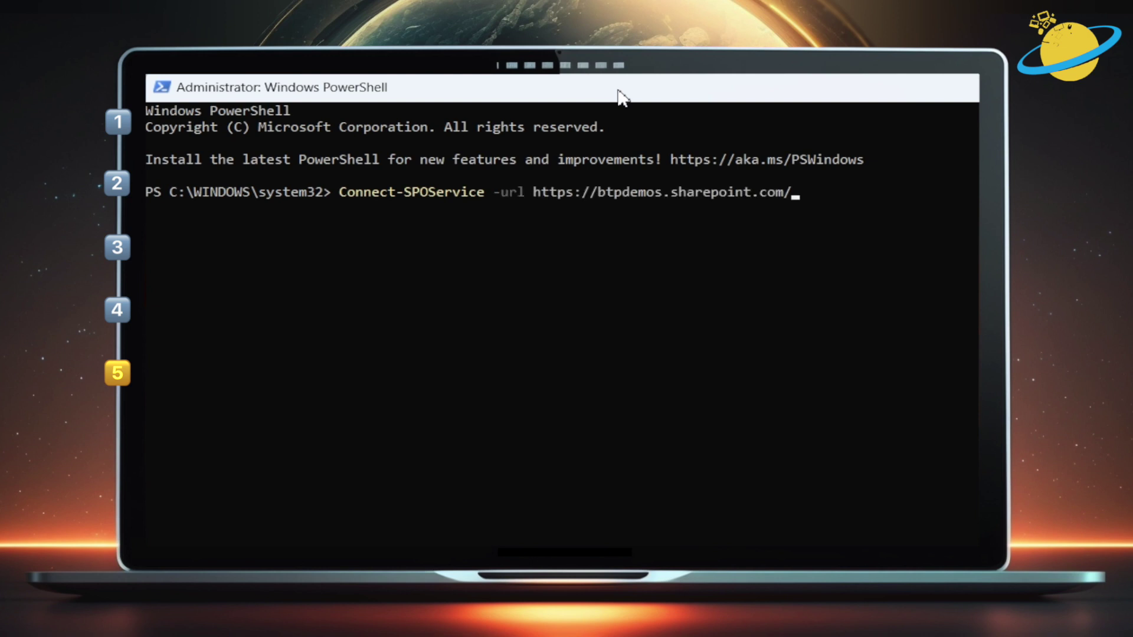
{"action": "key", "text": "Left"}
{"action": "key", "text": "Left"}
{"action": "key", "text": "Left"}
{"action": "key", "text": "Left"}
{"action": "key", "text": "Left"}
{"action": "key", "text": "Left"}
{"action": "key", "text": "Left"}
{"action": "key", "text": "Left"}
{"action": "key", "text": "Left"}
{"action": "key", "text": "Left"}
{"action": "key", "text": "Left"}
{"action": "key", "text": "Left"}
{"action": "key", "text": "Left"}
{"action": "key", "text": "Left"}
{"action": "key", "text": "Left"}
{"action": "key", "text": "Left"}
{"action": "type", "text": "-admin"}
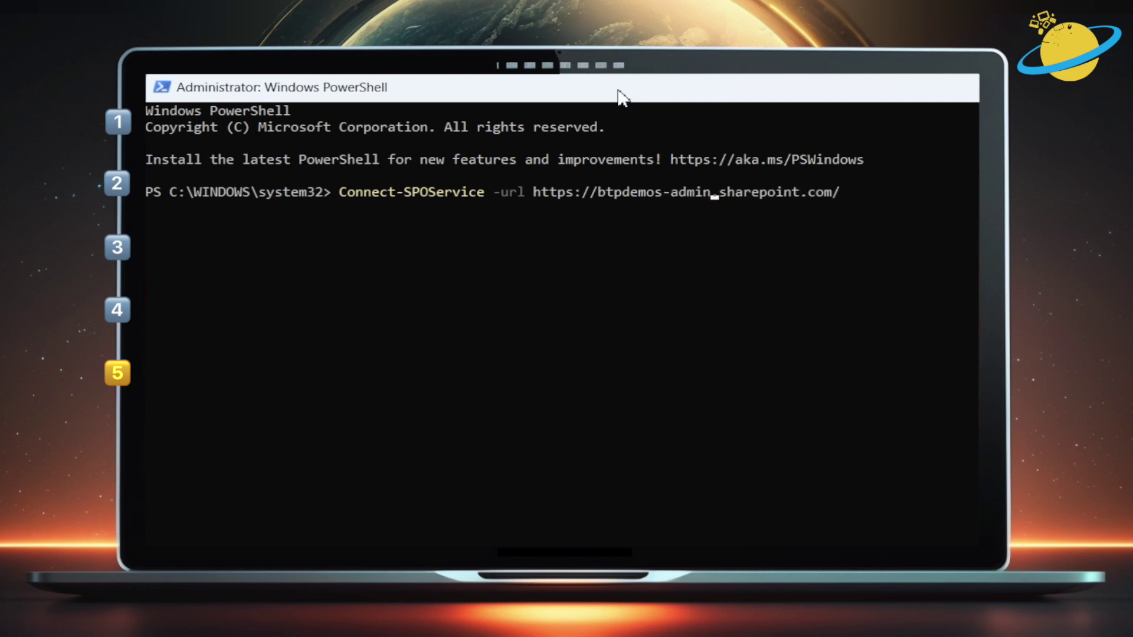
{"action": "key", "text": "Return"}
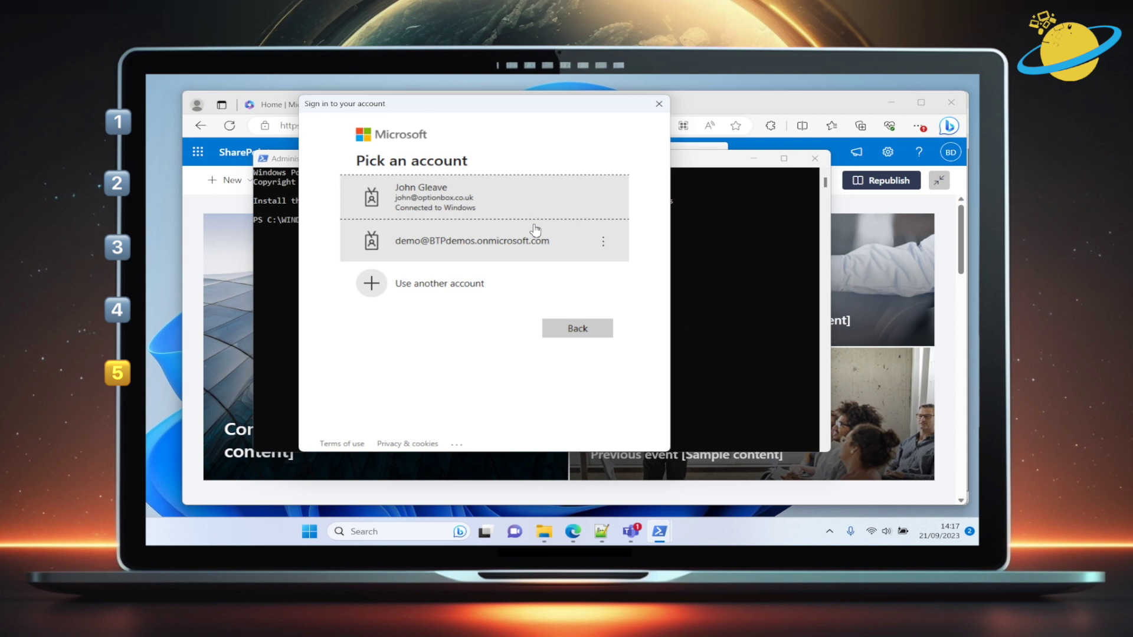
{"action": "left_click", "coordinate": [535, 241]}
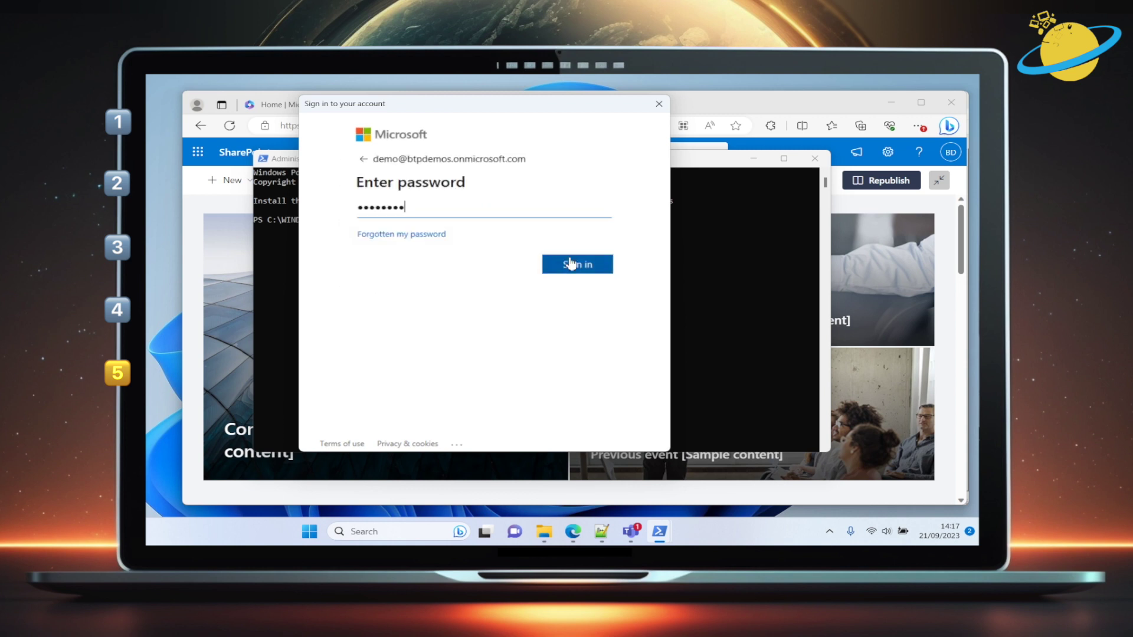
{"action": "left_click", "coordinate": [577, 265]}
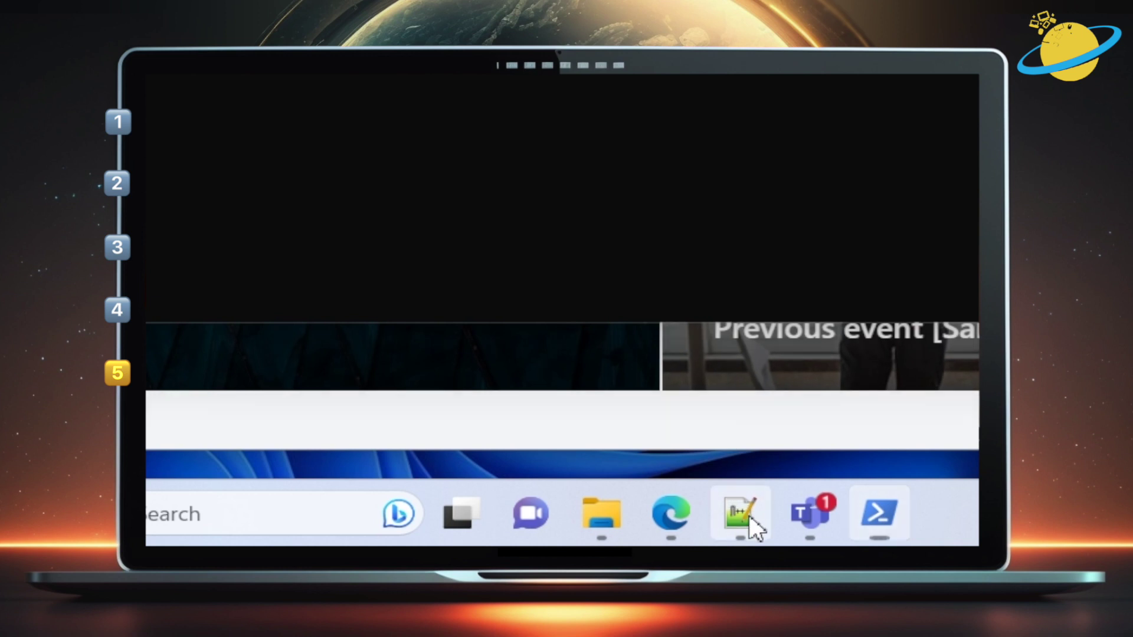
Take the $site JSON block from site.json in Notepad++ back to the PowerShell console
{"action": "left_click", "coordinate": [750, 519]}
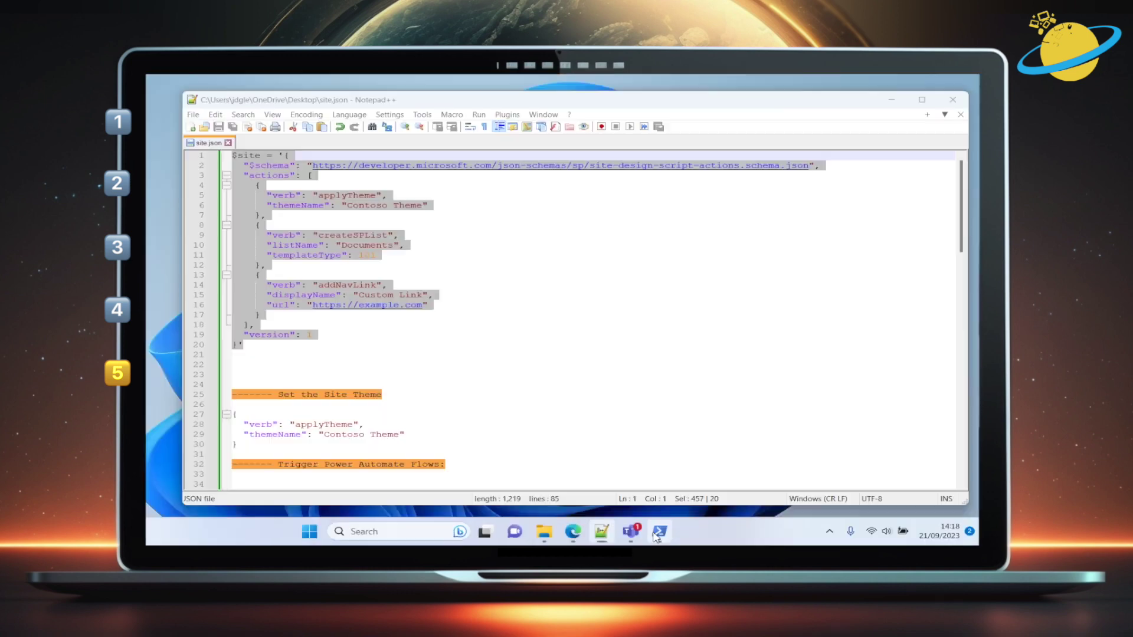
{"action": "left_click", "coordinate": [783, 521]}
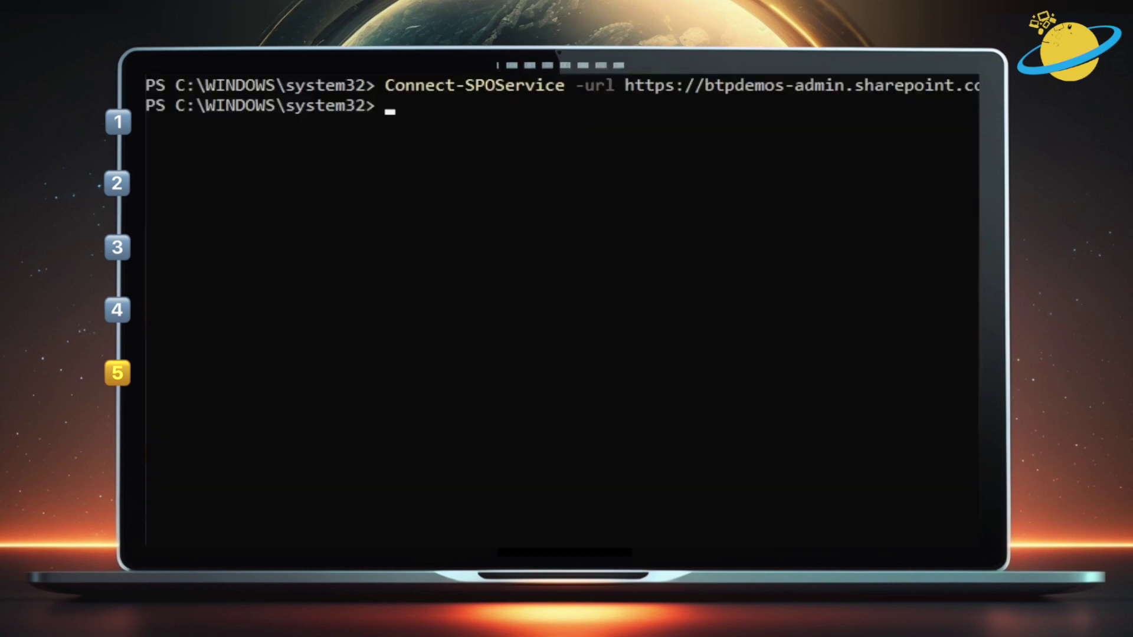
Store the pasted JSON in $site and register it with Add-SPOSiteScript titled "Site Template"
{"action": "type", "text": "$site = '{   \"$schema\": \"https://developer.microsoft.com/json-schemas/sp/site-design-script-actions.schema.json\",   \"actions\": [     {       \"verb\": \"applyTheme\",       \"themeName\": \"Contoso Theme\"     },     {       \"verb\": \"createSPList\",       \"listName\": \"Documents\",       \"templateType\": 101     },     {       \"verb\": \"addNavLink\",       \"displayName\": \"Custom Link\",       \"url\": \"https://example.com\"     }   ],   \"version\": 1 }'"}
{"action": "key", "text": "Return"}
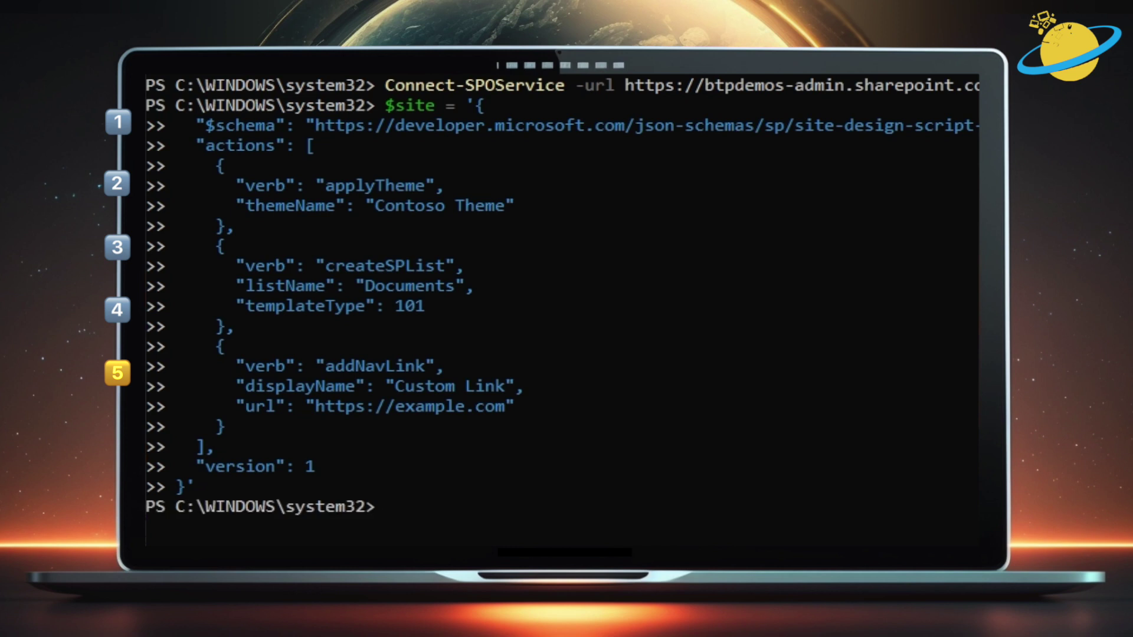
{"action": "type", "text": "Add-SPOSite"}
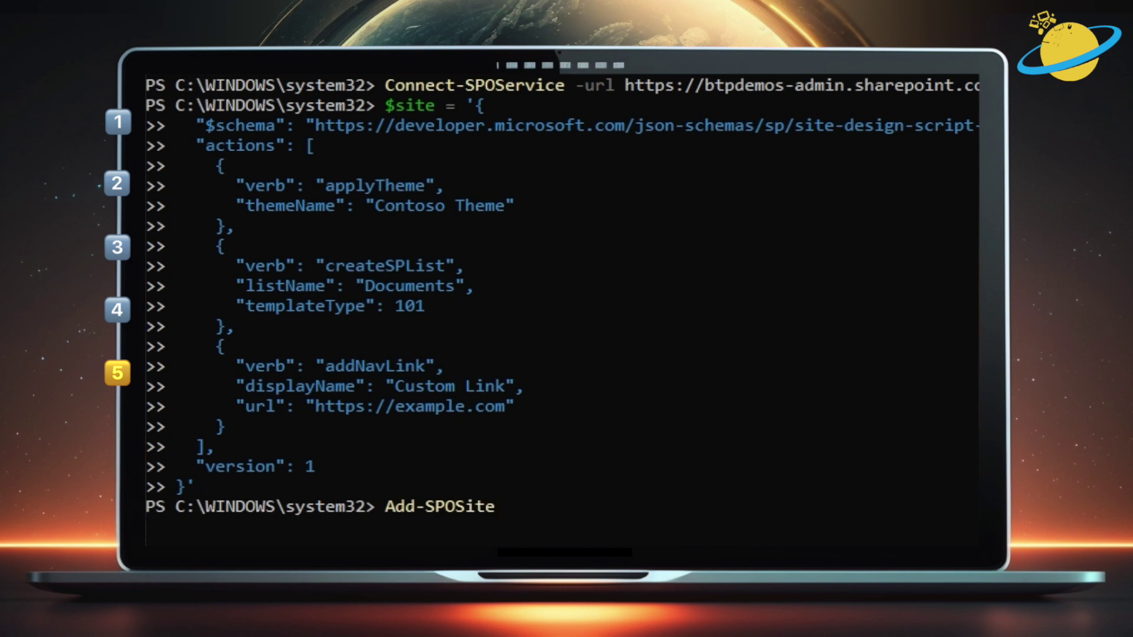
{"action": "type", "text": "Script"}
{"action": "type", "text": " -T"}
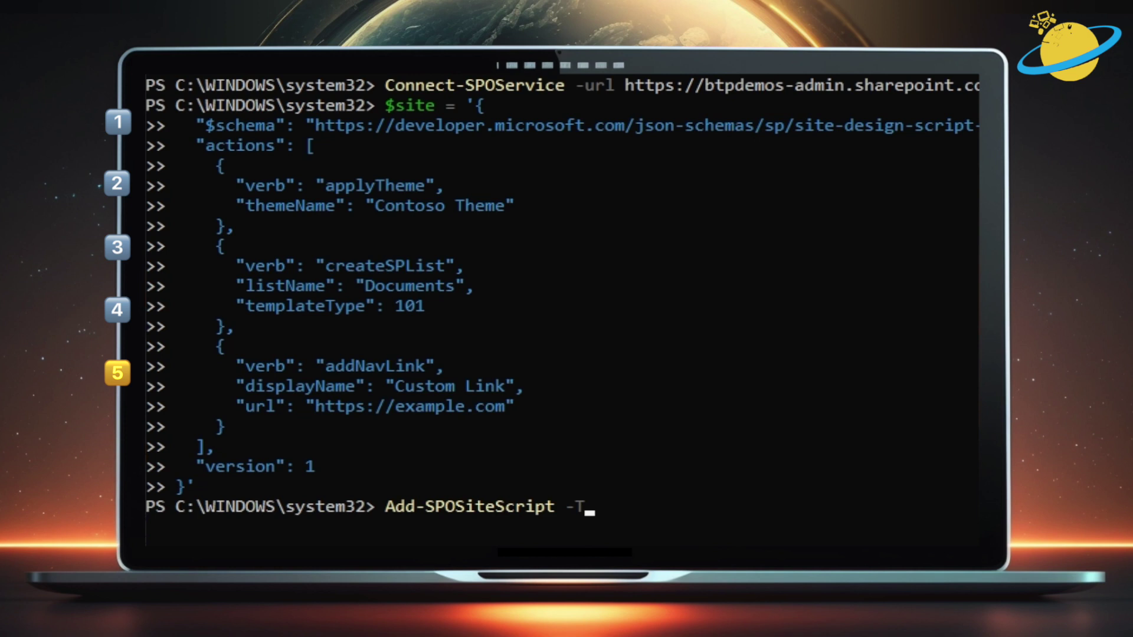
{"action": "type", "text": "itle \"Site Template\""}
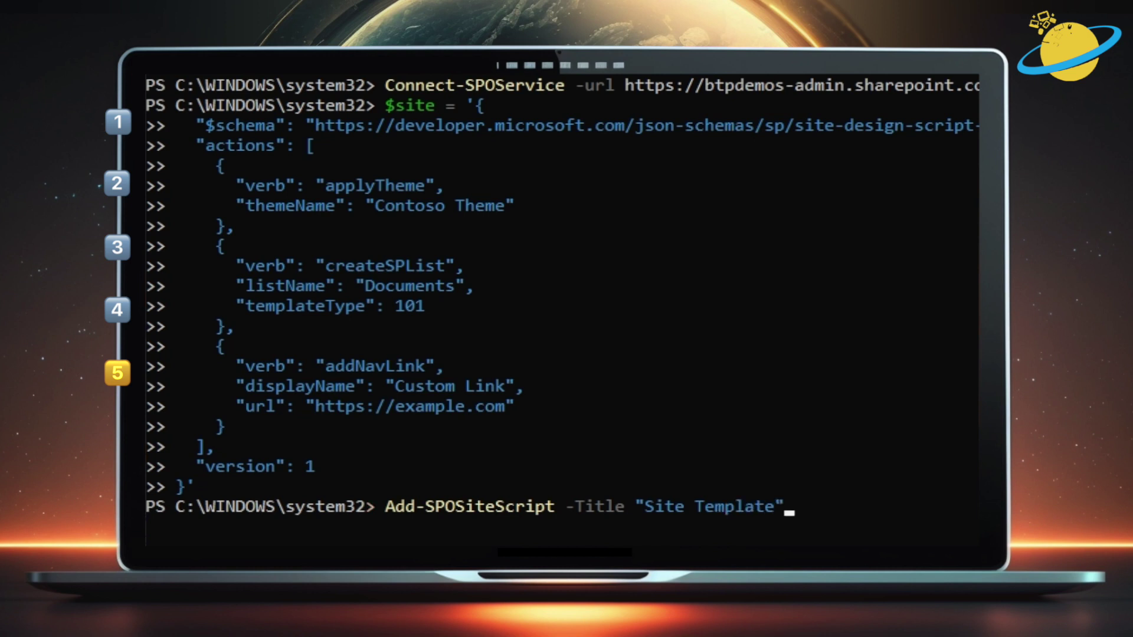
{"action": "type", "text": " -Content $s"}
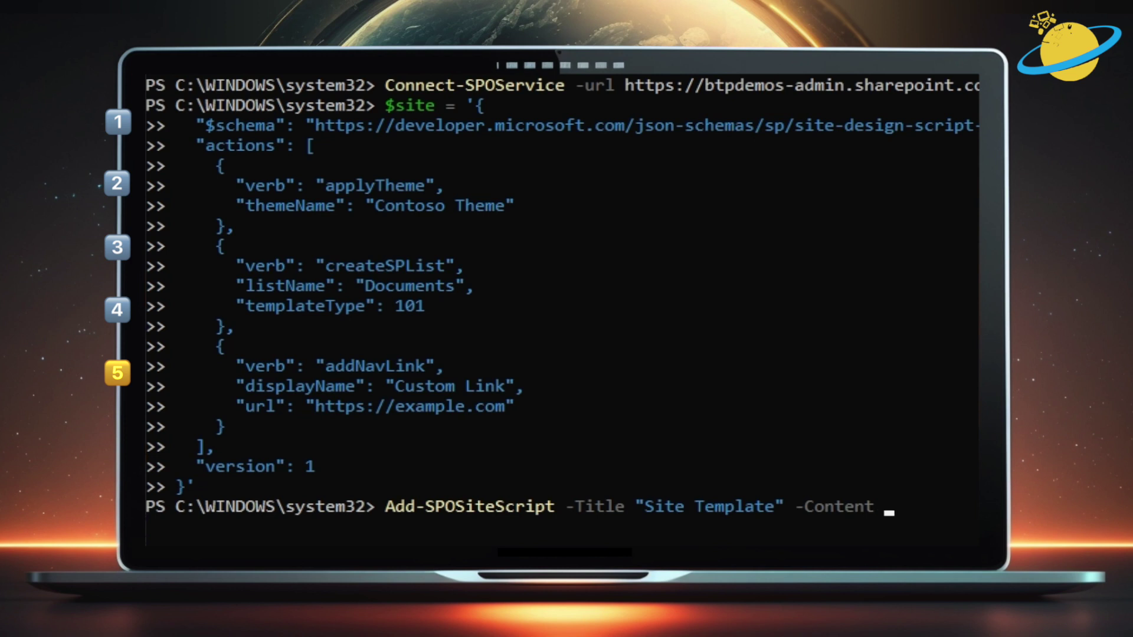
{"action": "type", "text": "ite"}
{"action": "key", "text": "Return"}
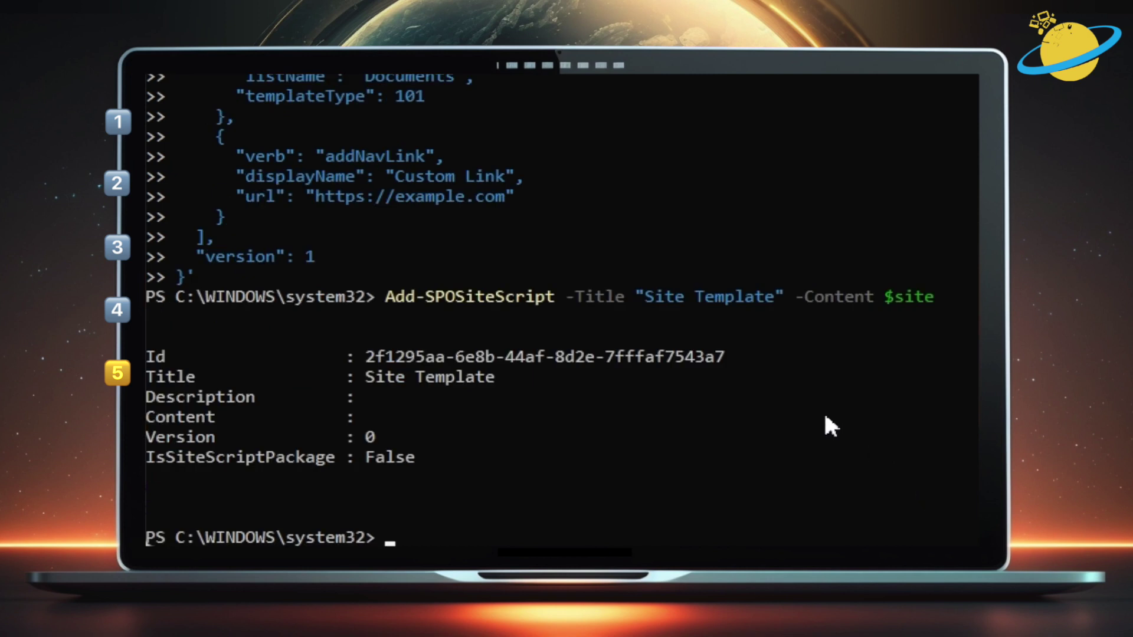
Copy the returned site script Id and begin an Add-SPOSiteDesign command
{"action": "left_click_drag", "start_coordinate": [720, 357], "coordinate": [373, 365]}
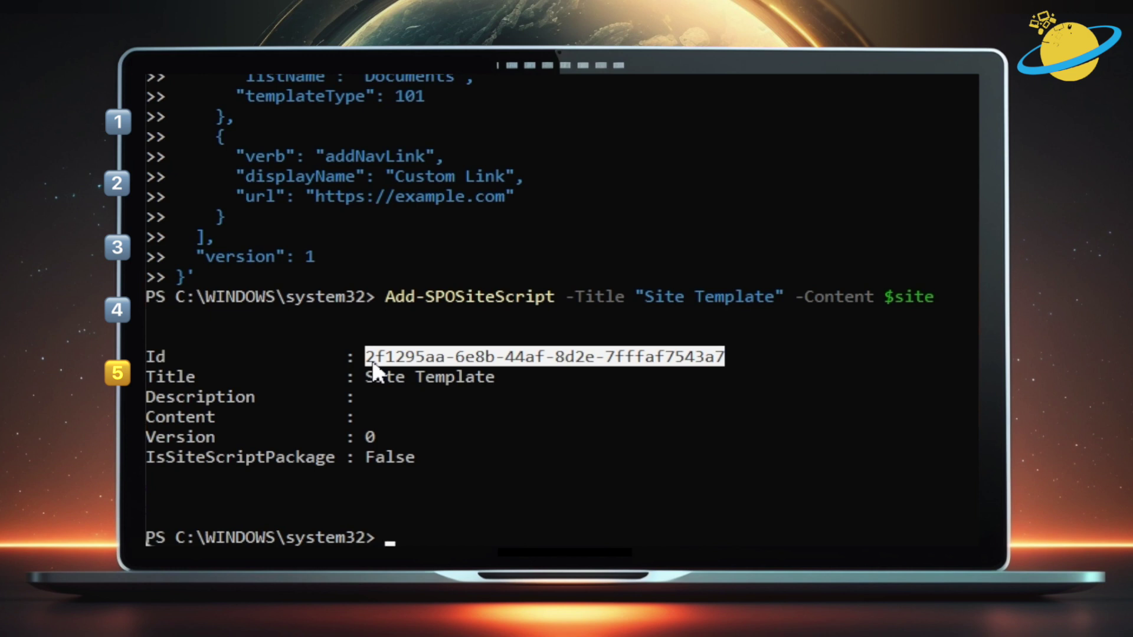
{"action": "key", "text": "ctrl+c"}
{"action": "type", "text": "A"}
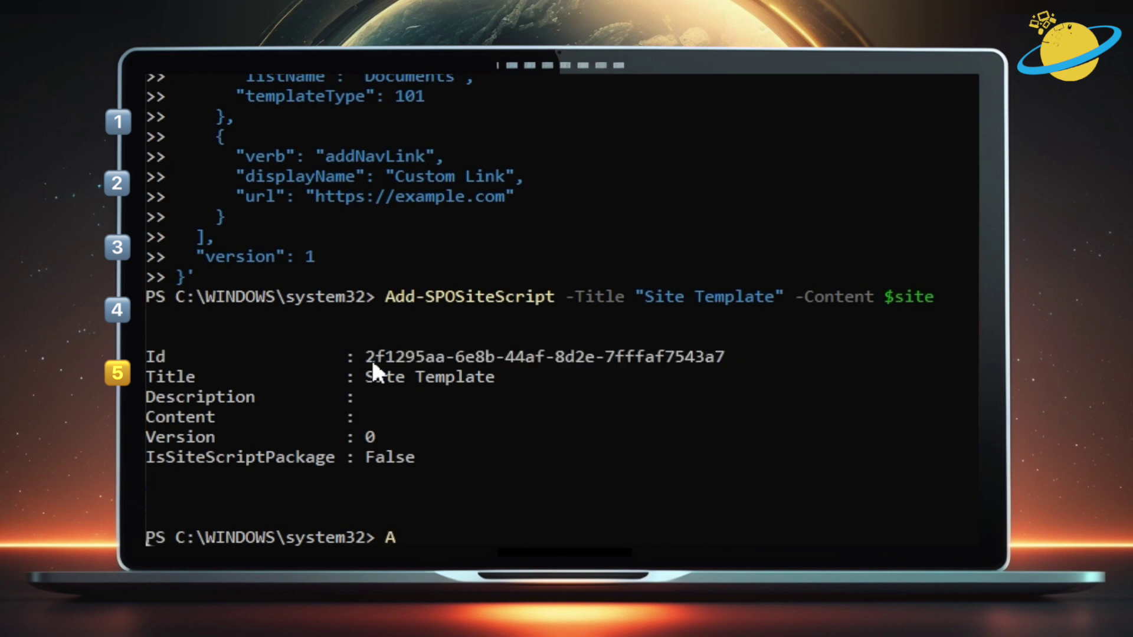
{"action": "type", "text": "dd-SPOS"}
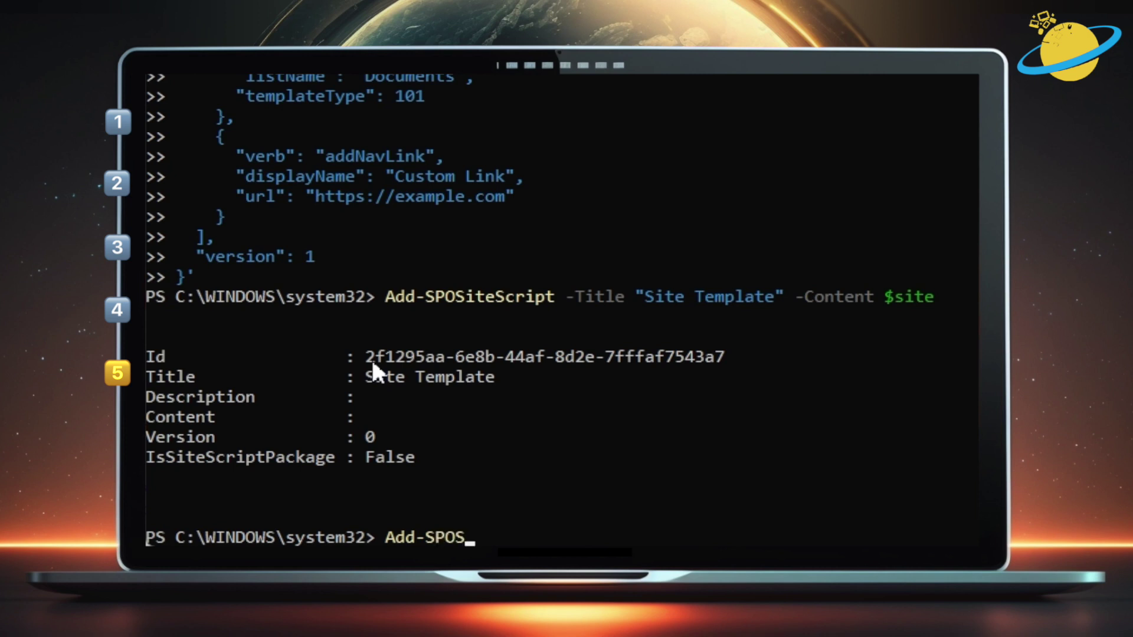
{"action": "type", "text": "iteDesign -"}
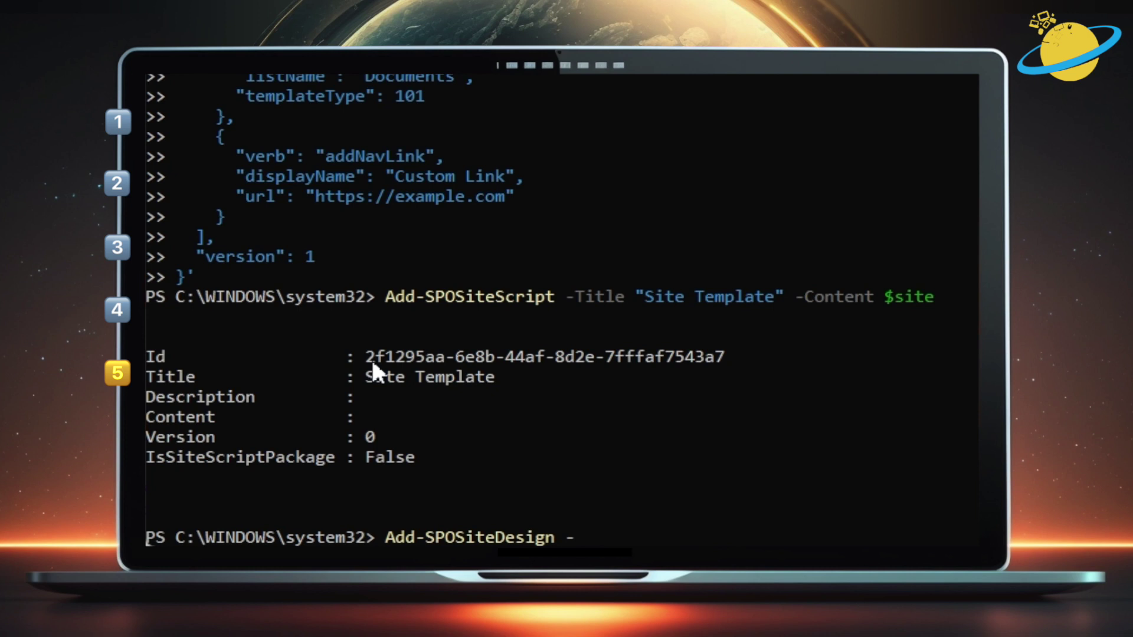
Create the "Site Template" site design with WebTemplate "64" and the copied site script Id
{"action": "type", "text": "Title \"Site"}
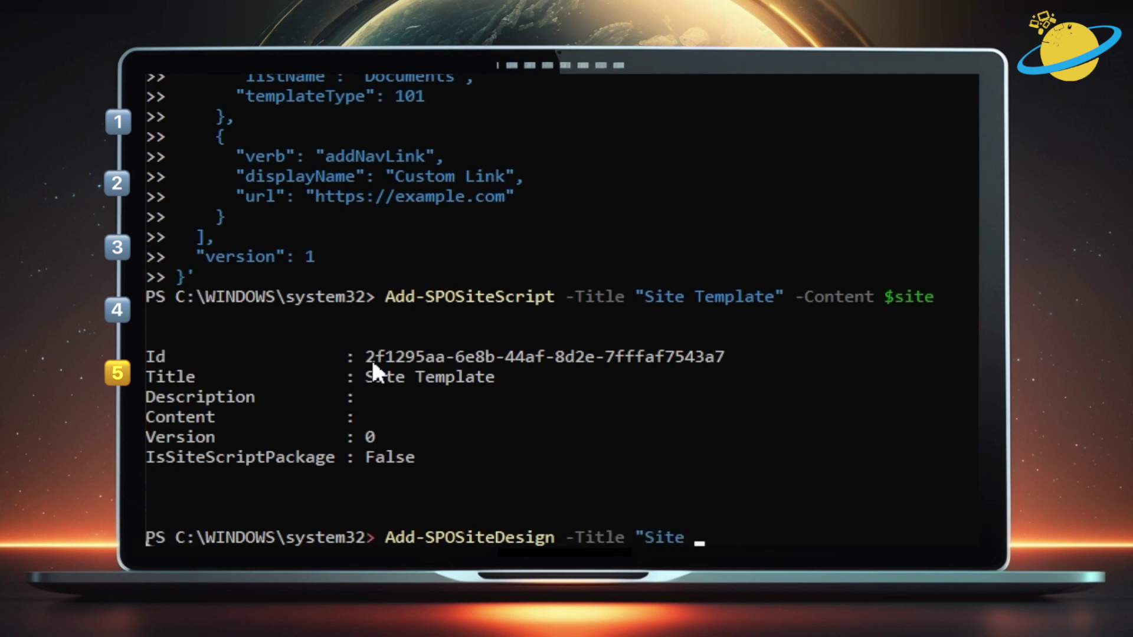
{"action": "type", "text": " Template"}
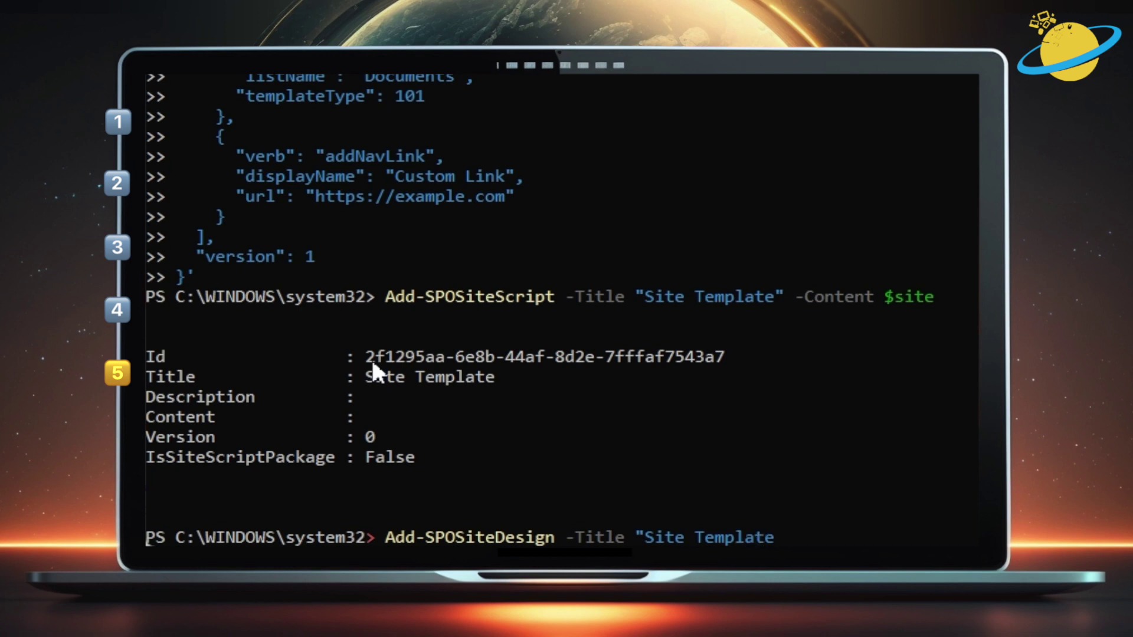
{"action": "type", "text": "\" -WebTemp"}
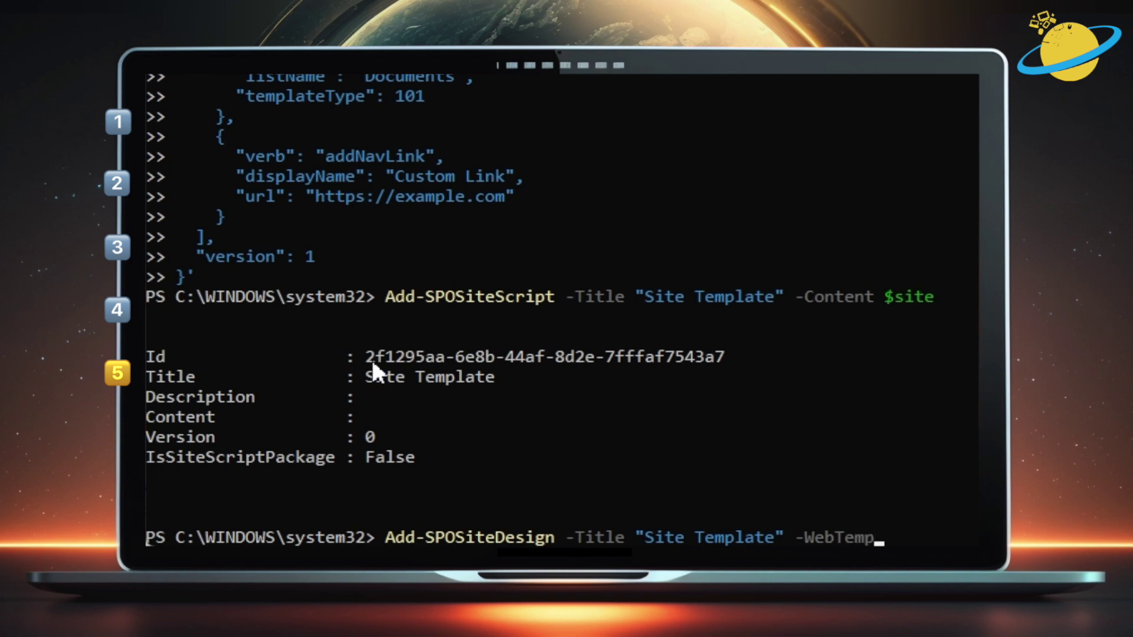
{"action": "type", "text": "late \"64\""}
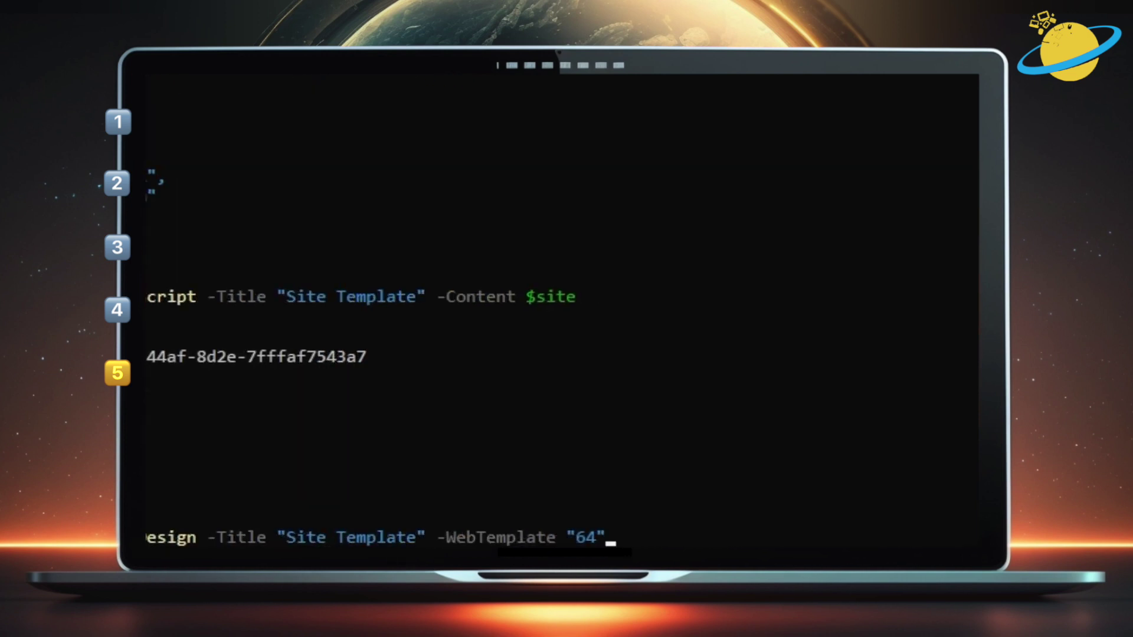
{"action": "type", "text": " -SiteScripts"}
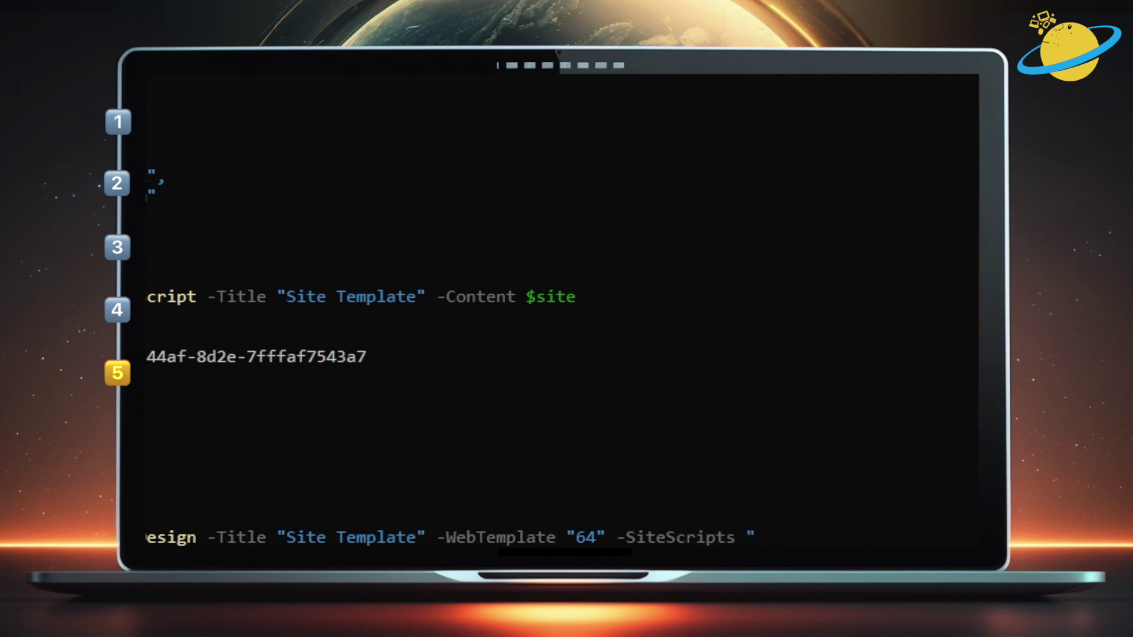
{"action": "key", "text": "ctrl+v"}
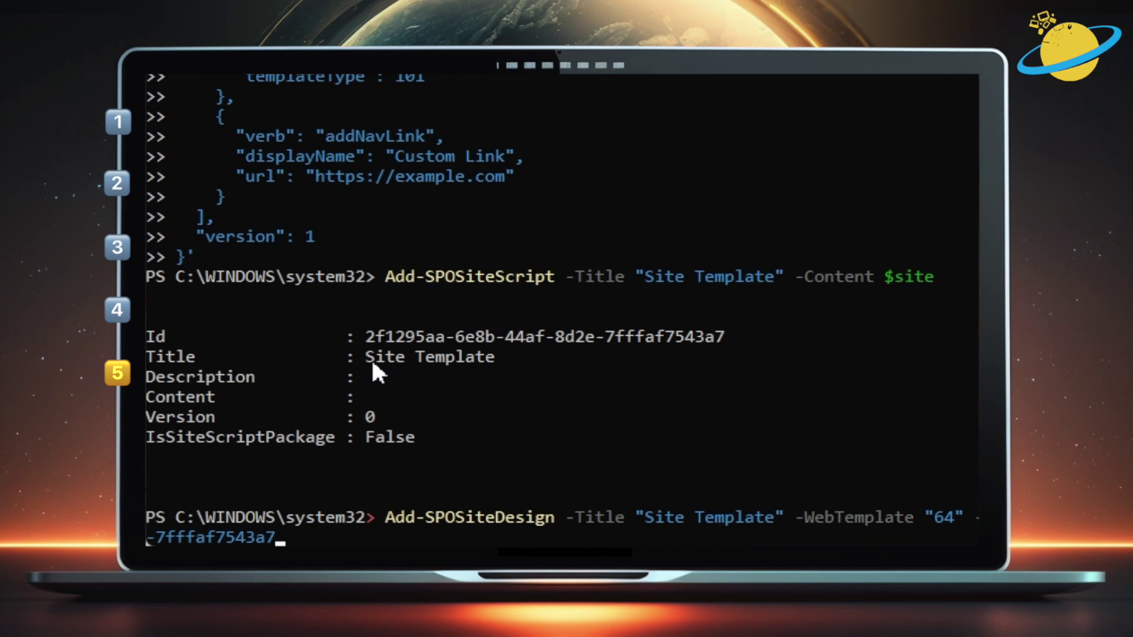
{"action": "type", "text": "\""}
{"action": "key", "text": "Return"}
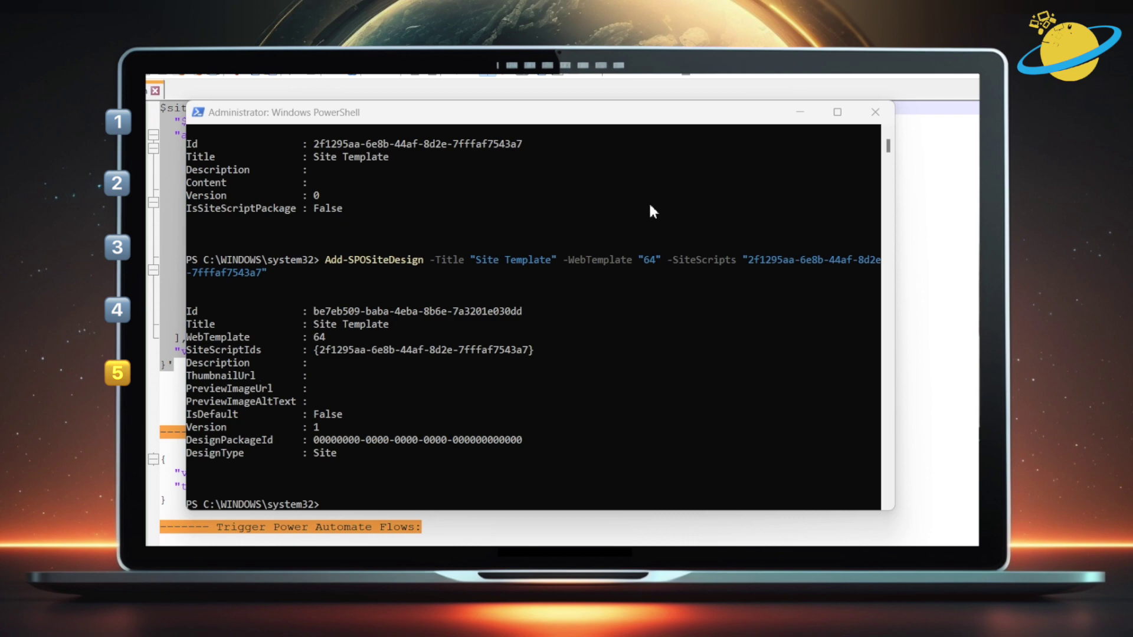
In site.json, select the Contoso Theme value on the themeName line of the site theme block
{"action": "left_click", "coordinate": [807, 117]}
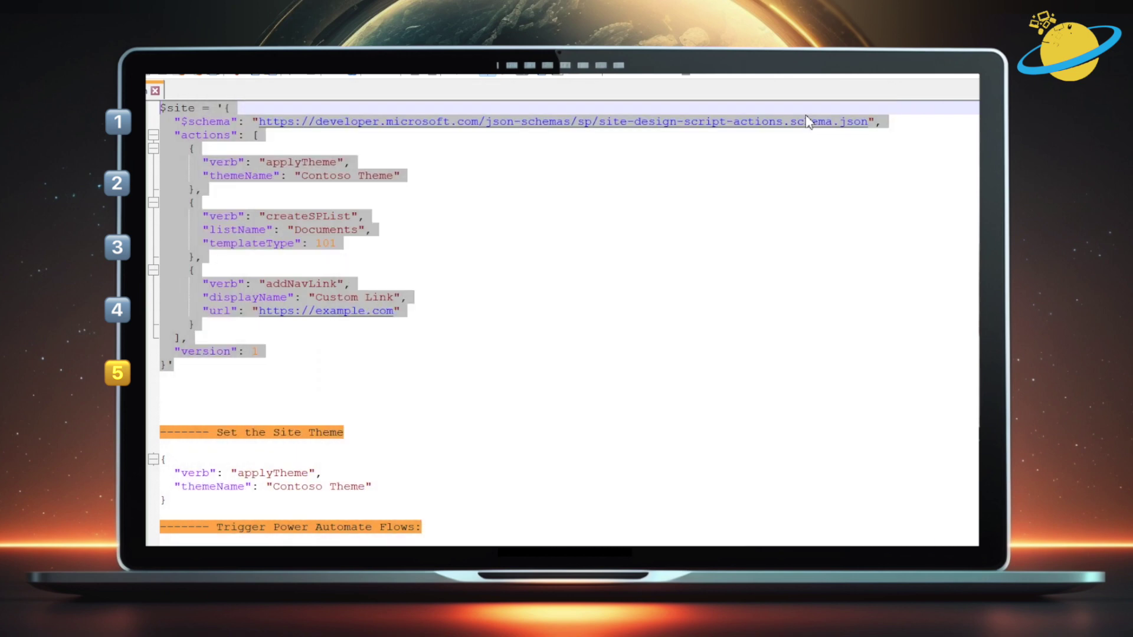
{"action": "left_click", "coordinate": [468, 352]}
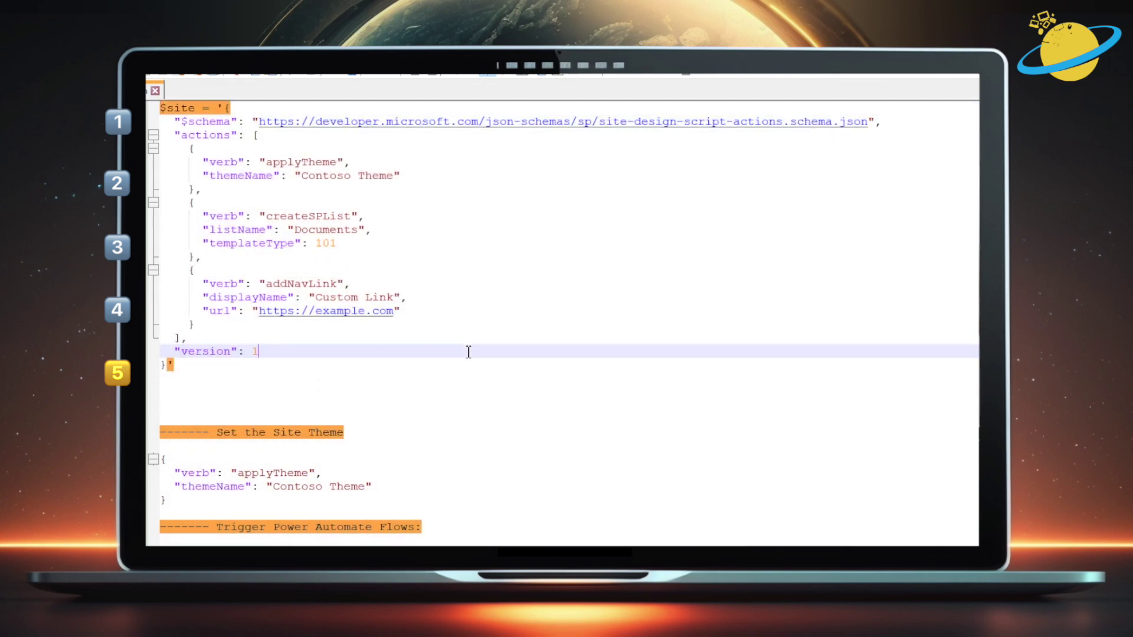
{"action": "scroll", "coordinate": [470, 351], "scroll_direction": "down", "scroll_amount": 4}
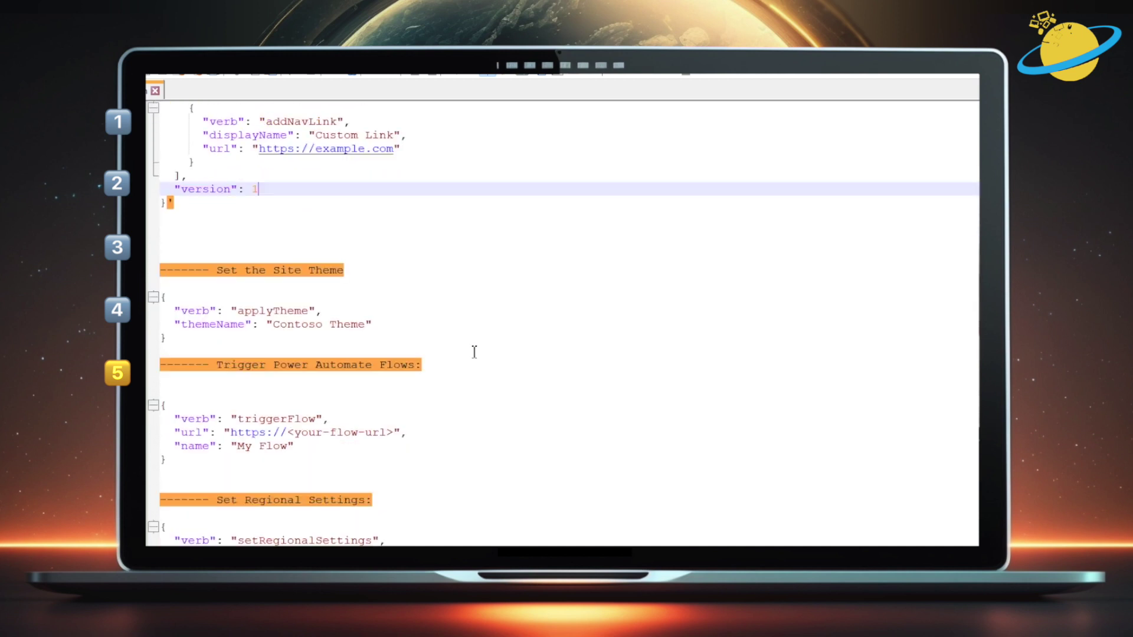
{"action": "left_click_drag", "start_coordinate": [423, 329], "coordinate": [605, 325]}
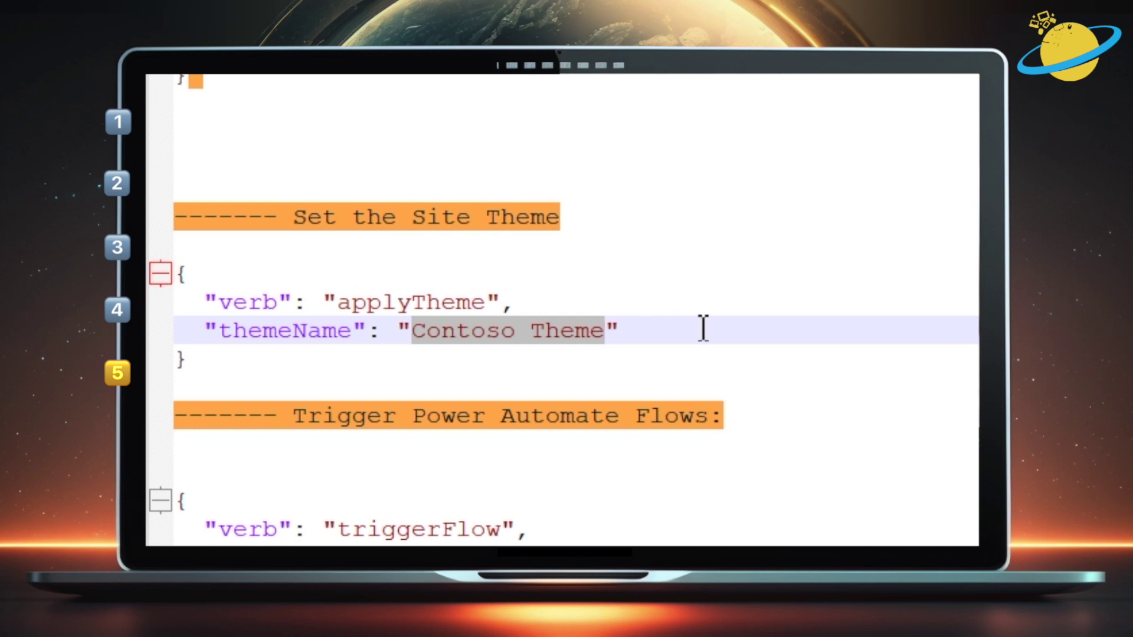
In Edge, look through TestSite's Change the look theme list
{"action": "left_click", "coordinate": [622, 537]}
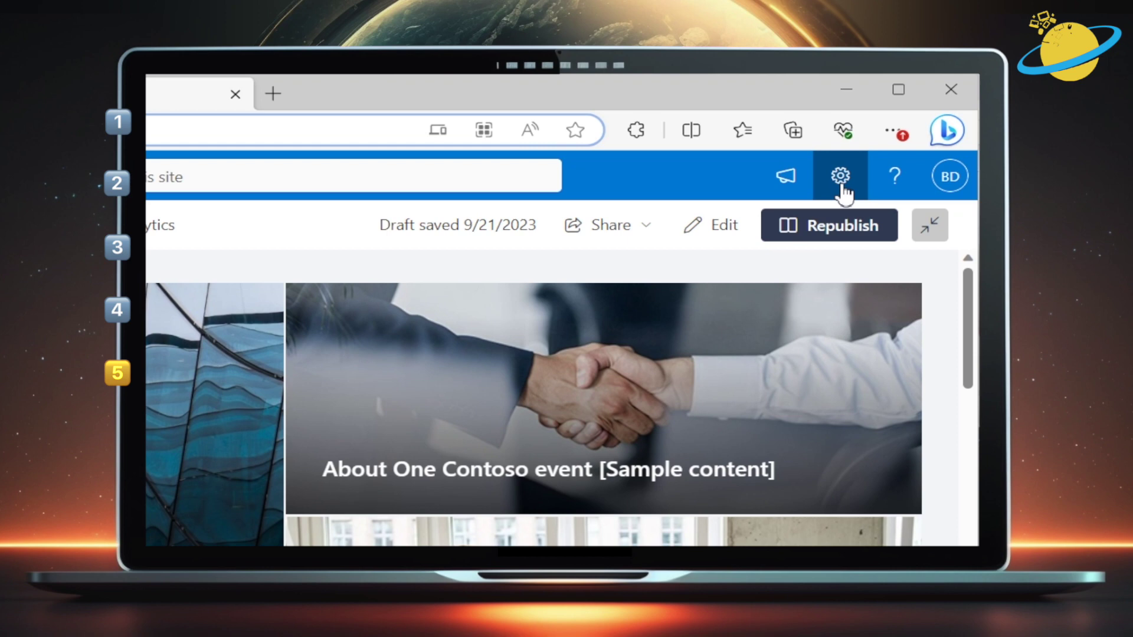
{"action": "left_click", "coordinate": [841, 183]}
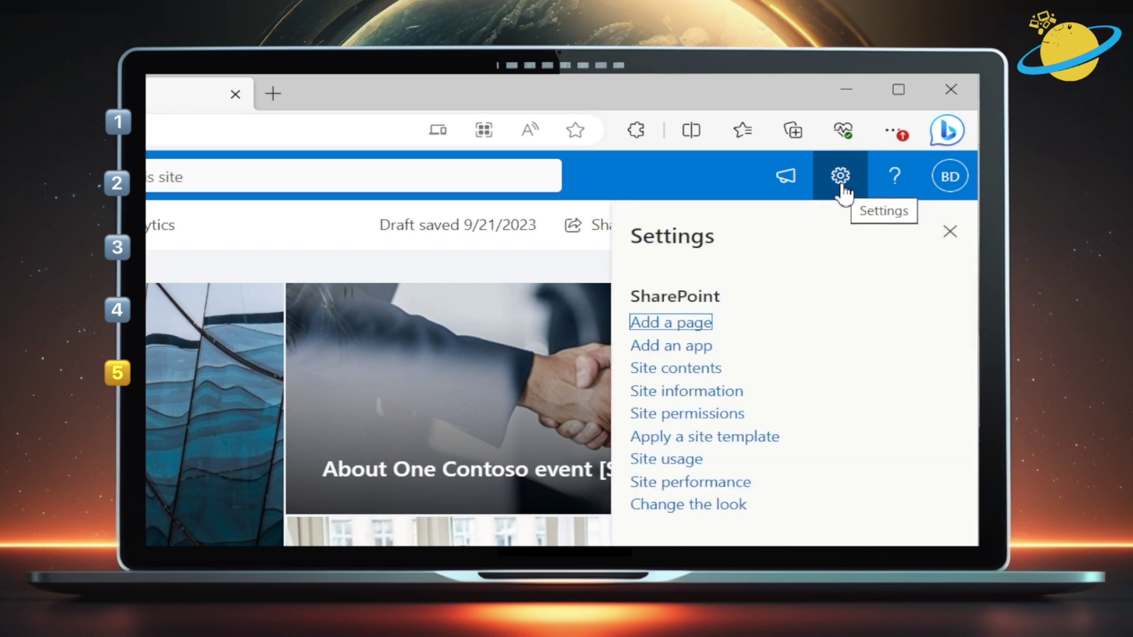
{"action": "left_click", "coordinate": [722, 506]}
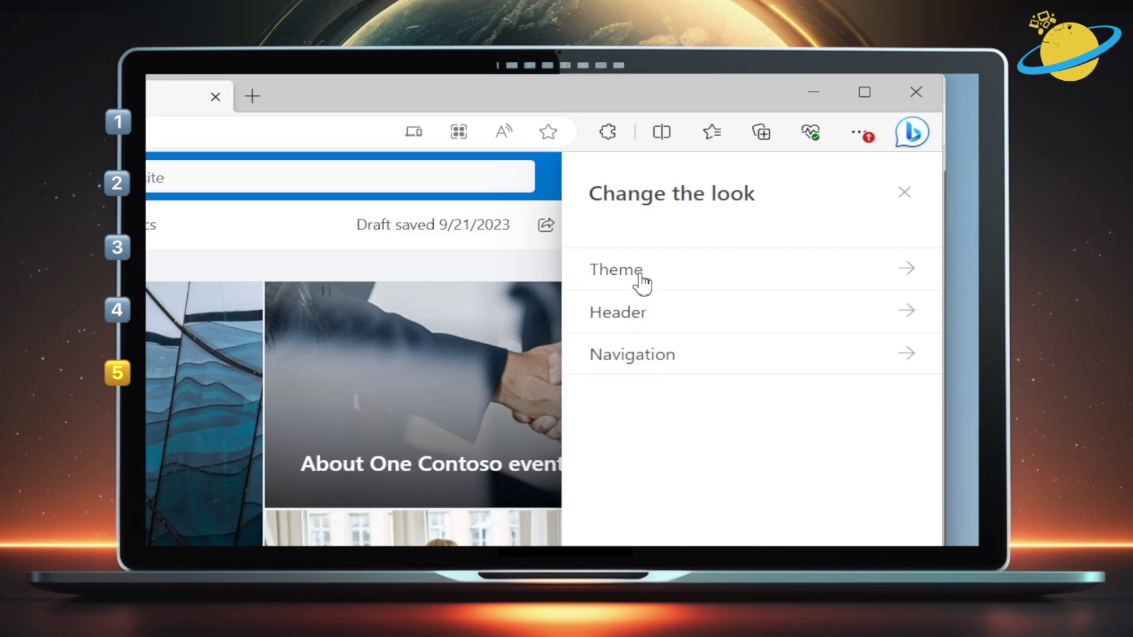
{"action": "left_click", "coordinate": [793, 210]}
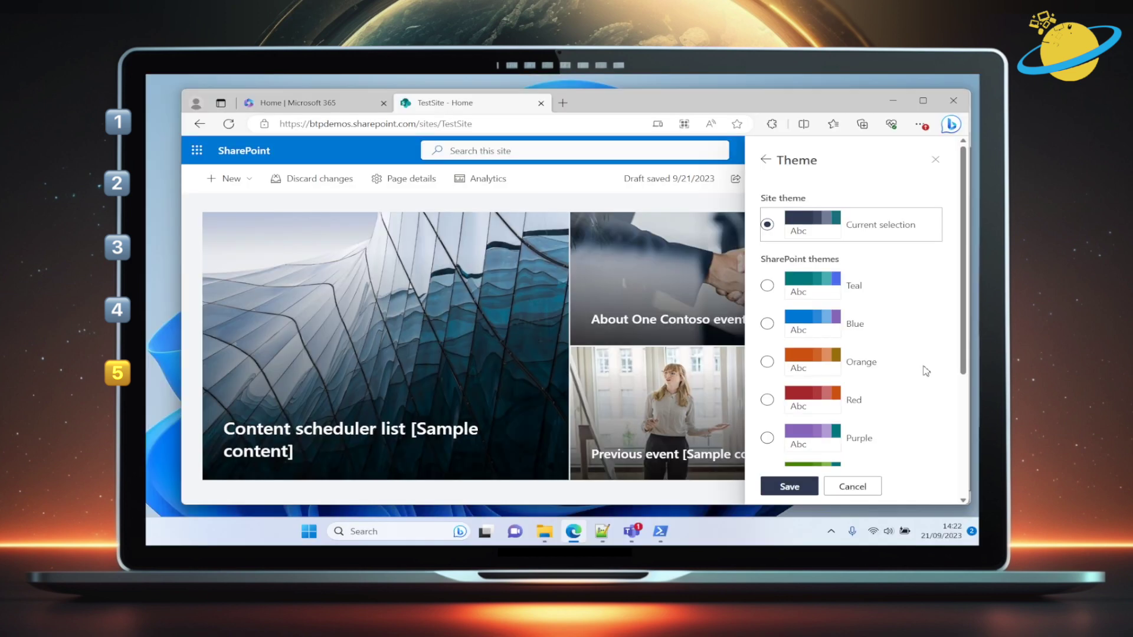
{"action": "scroll", "coordinate": [912, 436], "scroll_direction": "down", "scroll_amount": 5}
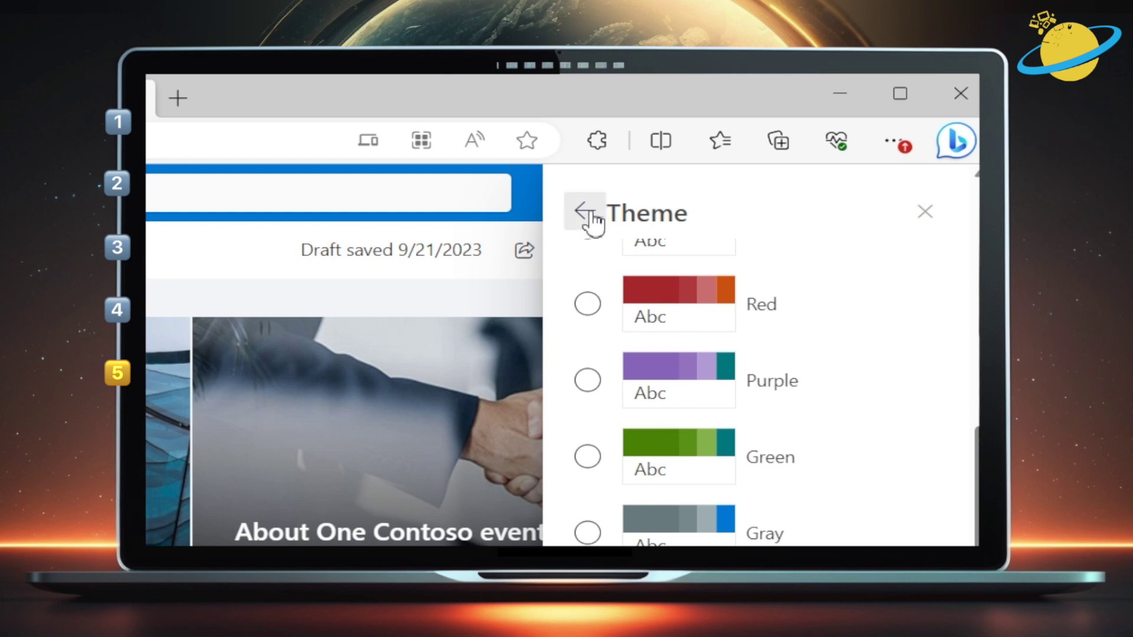
Browse the classic Change the look gallery with Orange, Sea Monster, Breeze, Purple and Wood
{"action": "left_click", "coordinate": [587, 214]}
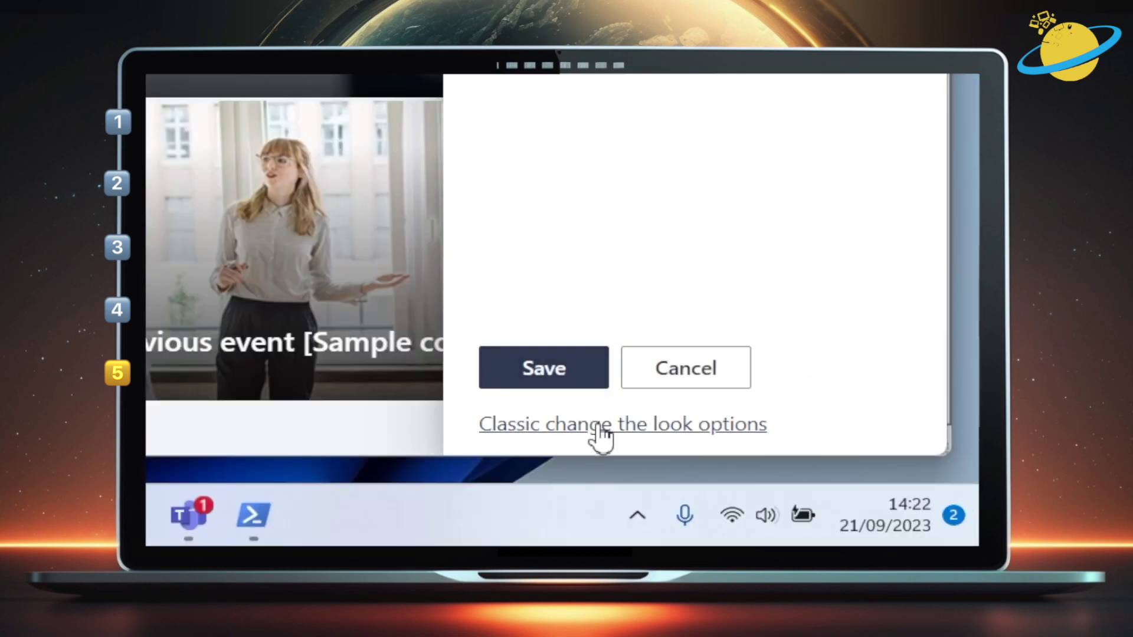
{"action": "left_click", "coordinate": [599, 424]}
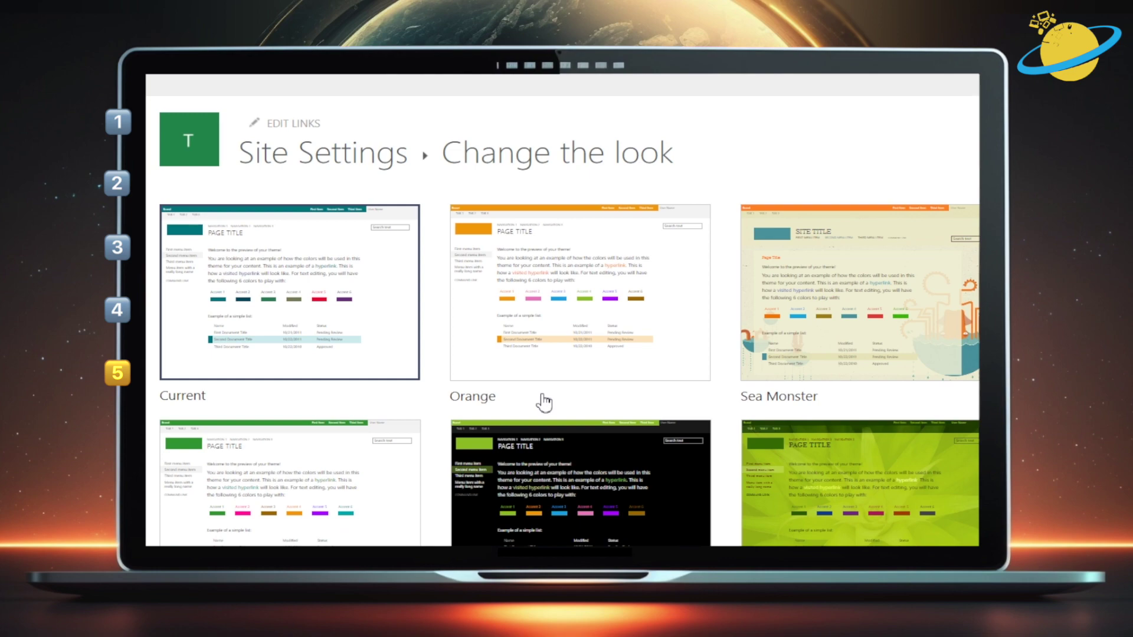
{"action": "scroll", "coordinate": [544, 404], "scroll_direction": "down", "scroll_amount": 12}
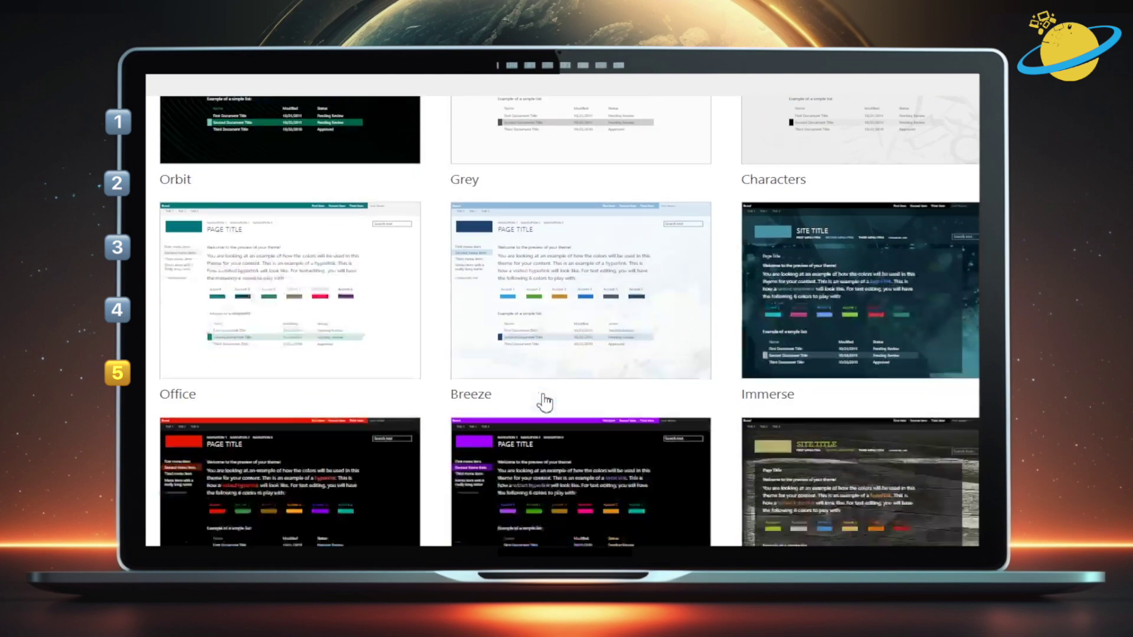
{"action": "scroll", "coordinate": [544, 403], "scroll_direction": "down", "scroll_amount": 2}
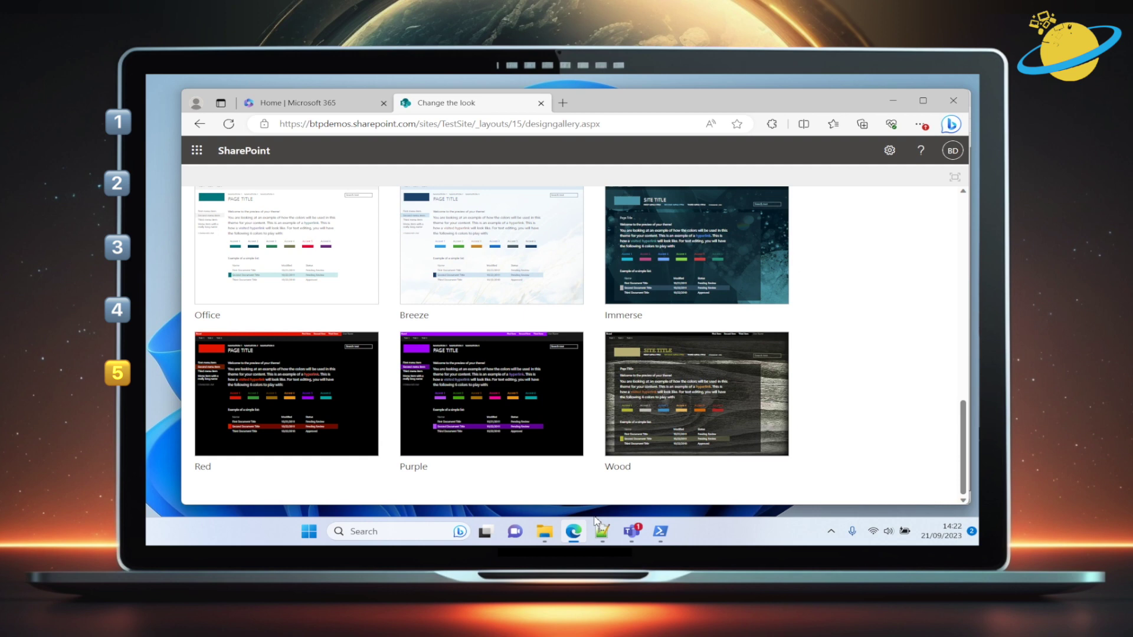
Replace Contoso Theme with Purple in site.json, then review the flow, timeZone and Contribute permission lines
{"action": "left_click", "coordinate": [602, 531]}
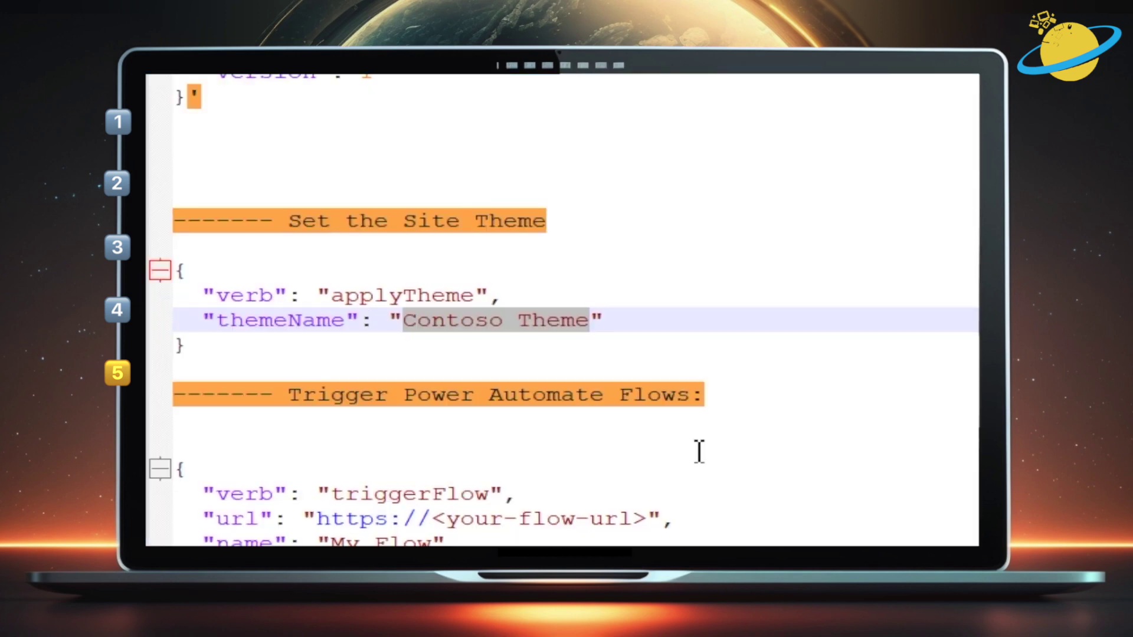
{"action": "type", "text": "Purple"}
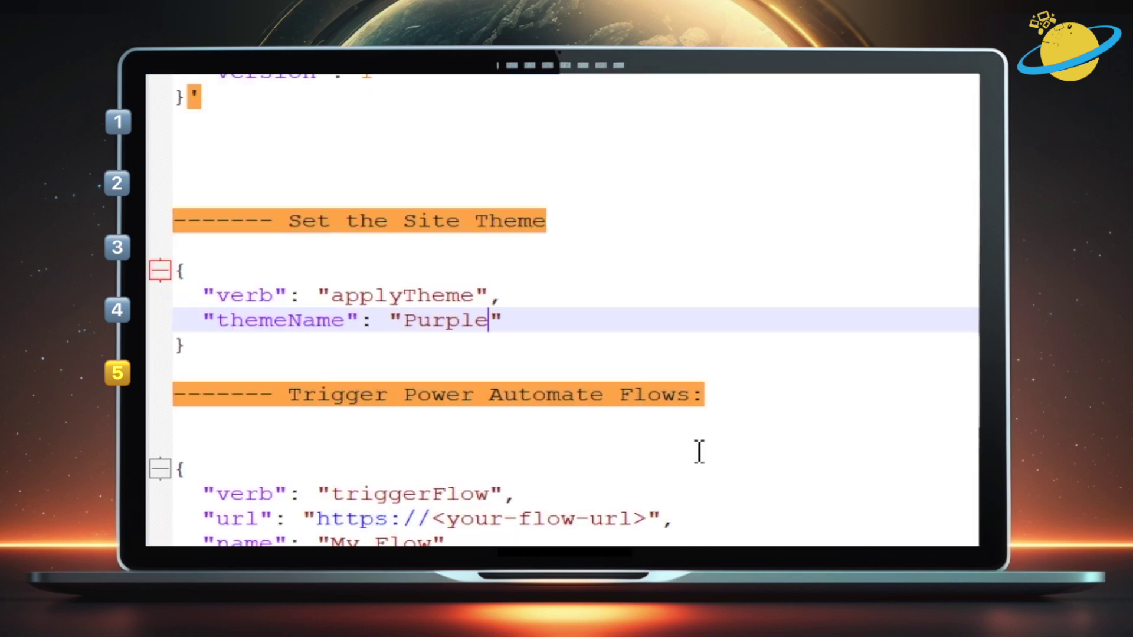
{"action": "scroll", "coordinate": [690, 414], "scroll_direction": "down", "scroll_amount": 2}
{"action": "left_click", "coordinate": [681, 357]}
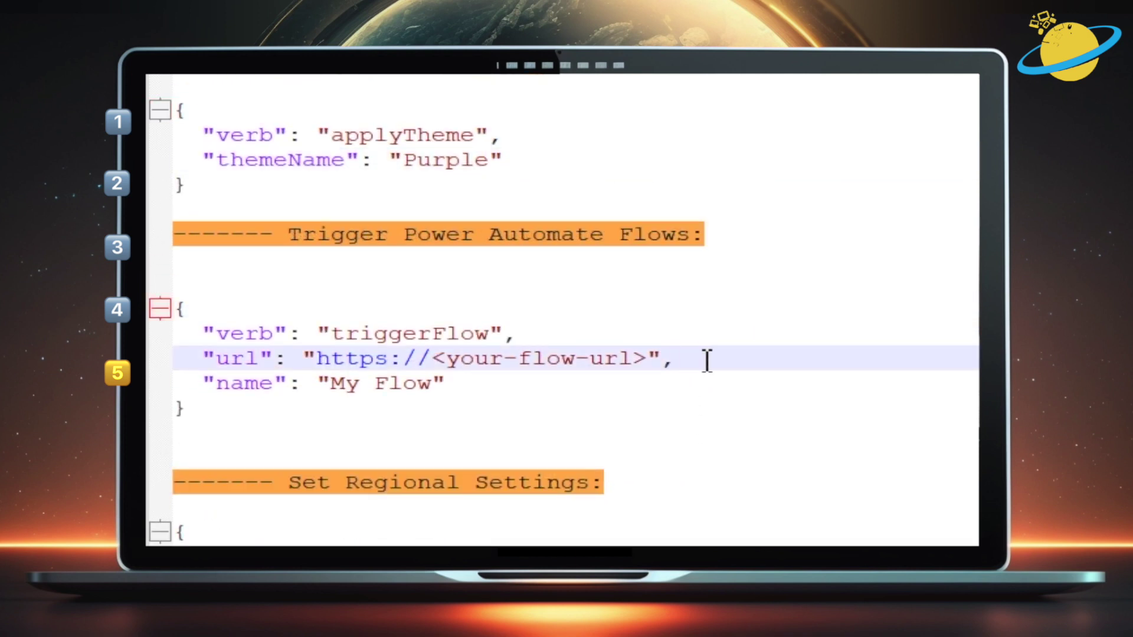
{"action": "scroll", "coordinate": [707, 360], "scroll_direction": "down", "scroll_amount": 5}
{"action": "left_click", "coordinate": [727, 211]}
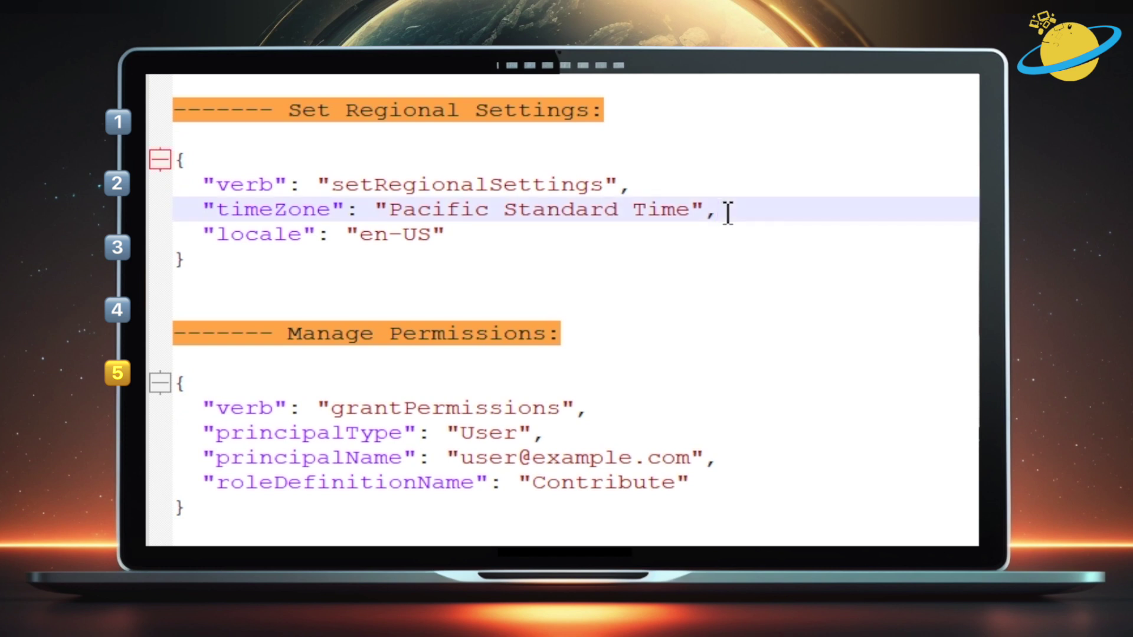
{"action": "scroll", "coordinate": [729, 212], "scroll_direction": "down", "scroll_amount": 3}
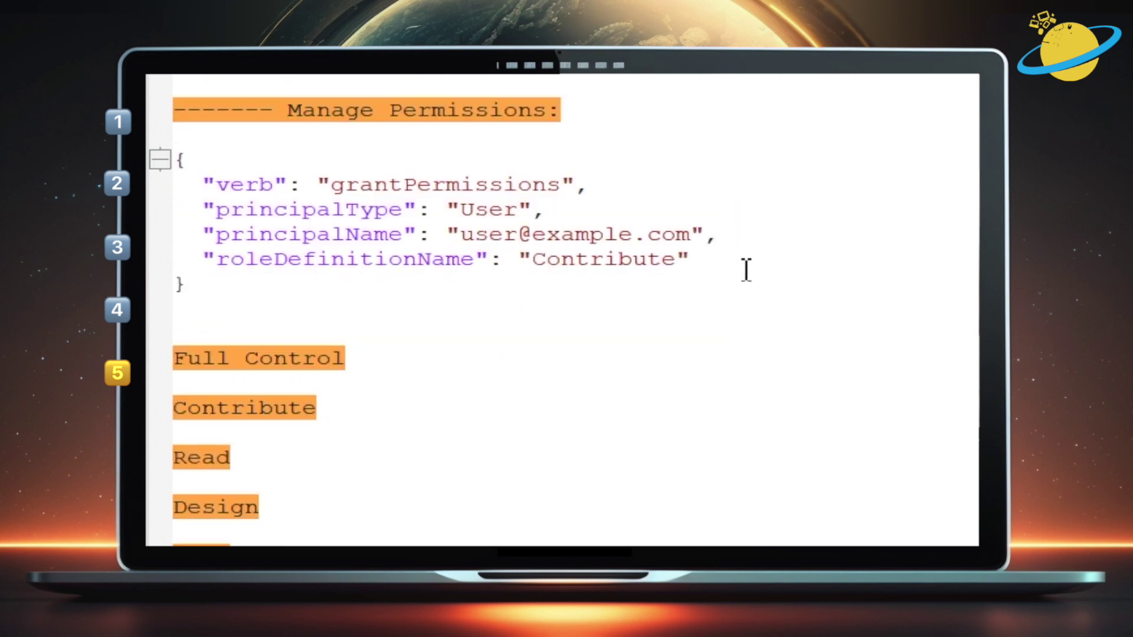
{"action": "left_click", "coordinate": [743, 240]}
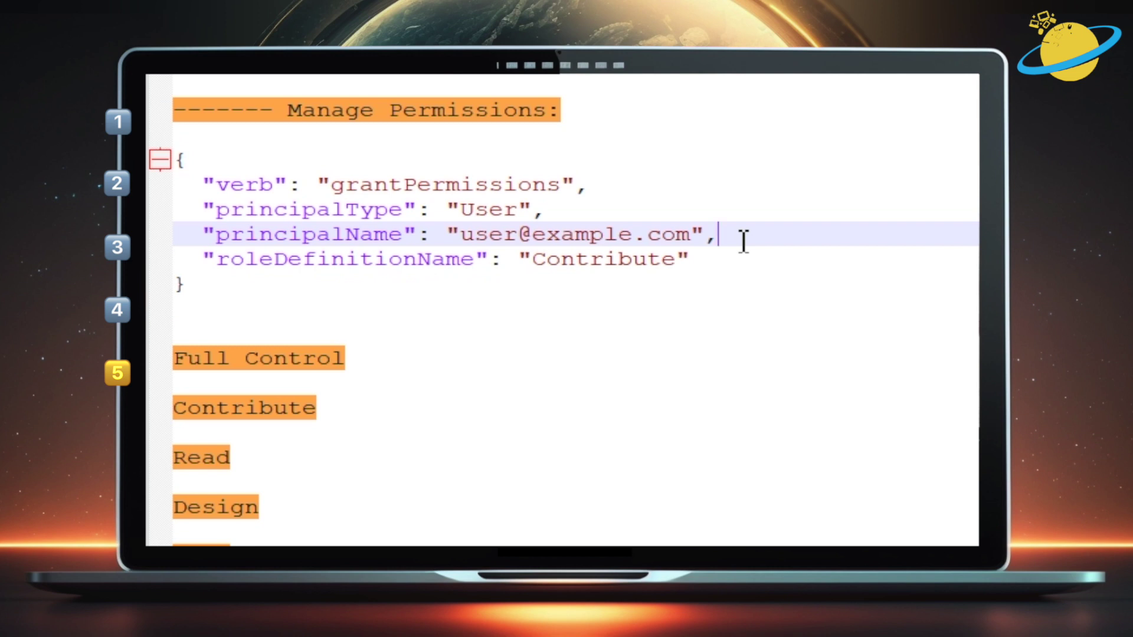
{"action": "left_click_drag", "start_coordinate": [676, 260], "coordinate": [542, 270]}
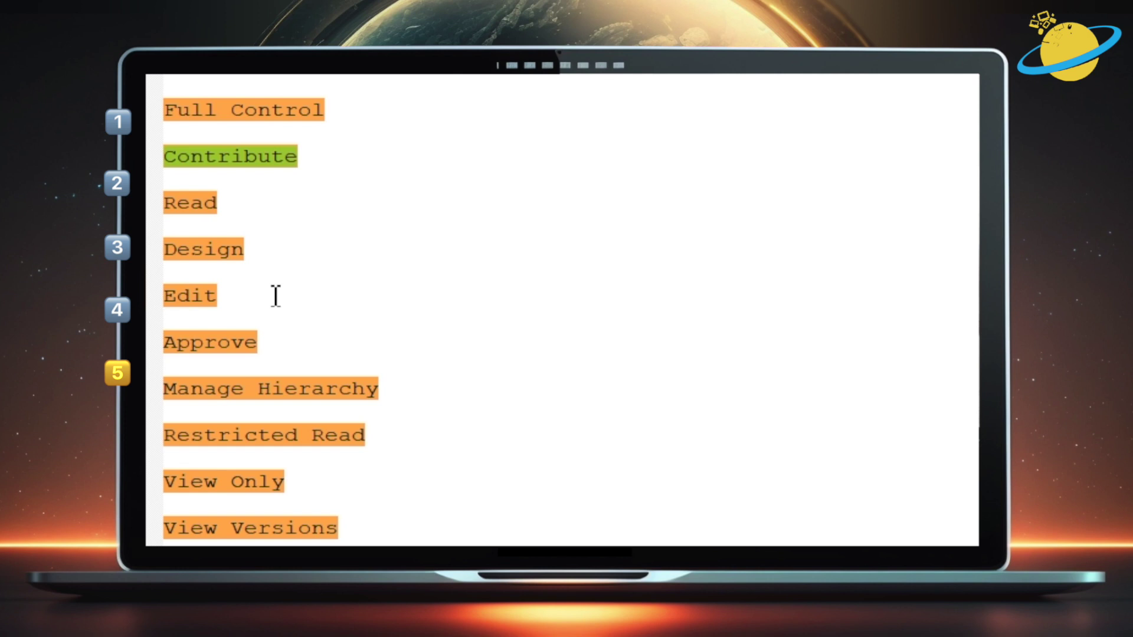
{"action": "scroll", "coordinate": [276, 296], "scroll_direction": "down", "scroll_amount": 4}
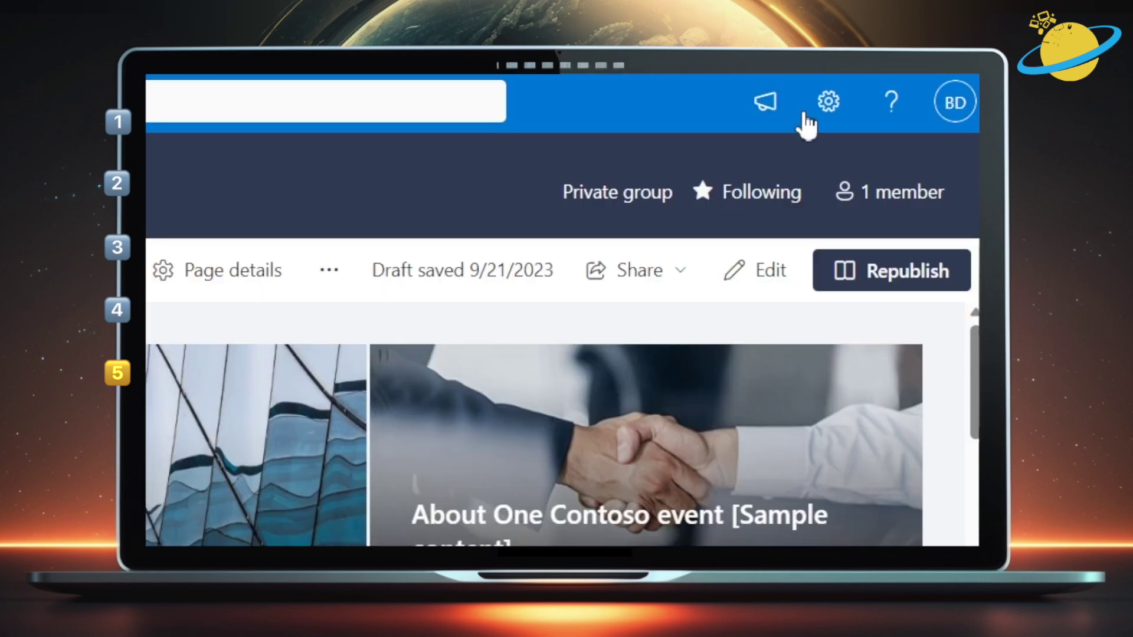
Show details of the organization's Site Template under Apply a site template
{"action": "left_click", "coordinate": [878, 87]}
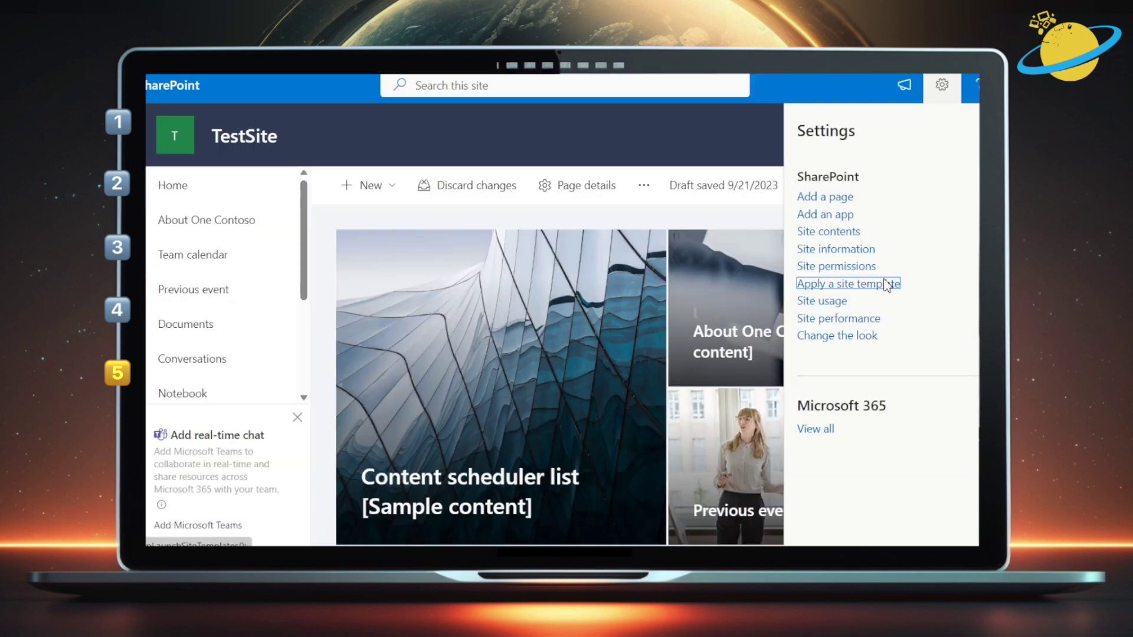
{"action": "left_click", "coordinate": [733, 430]}
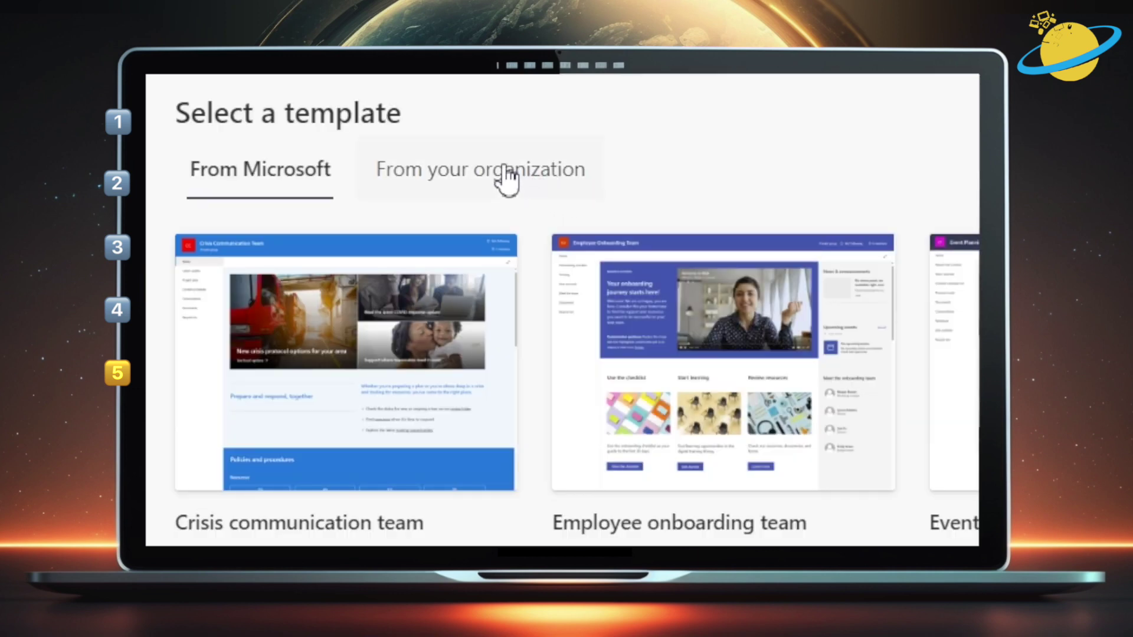
{"action": "left_click", "coordinate": [505, 178]}
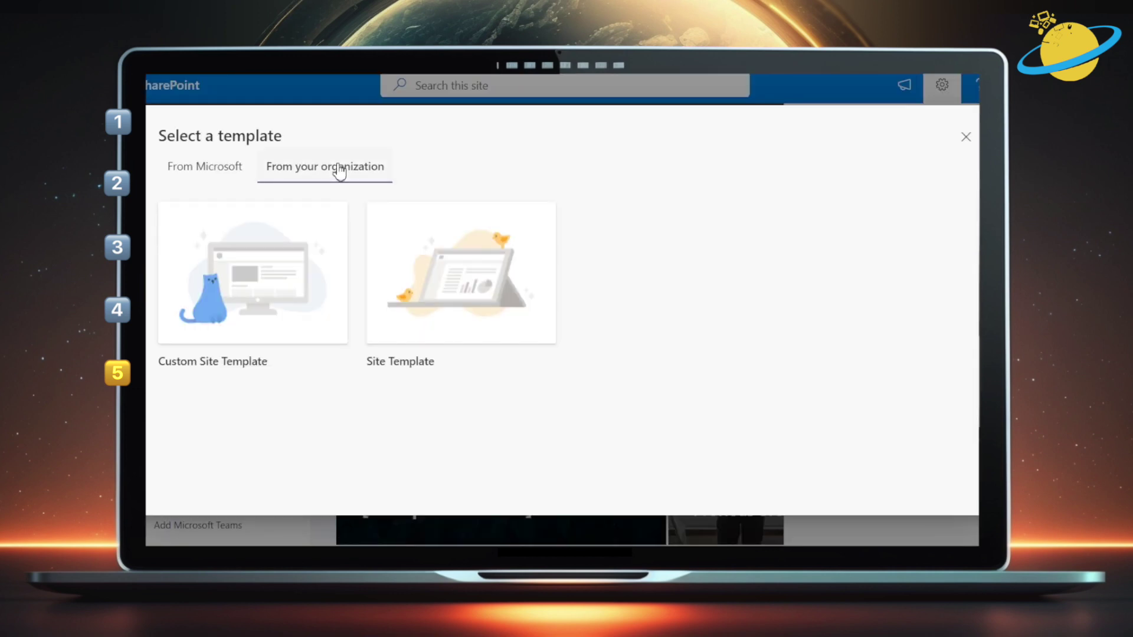
{"action": "mouse_move", "coordinate": [454, 276]}
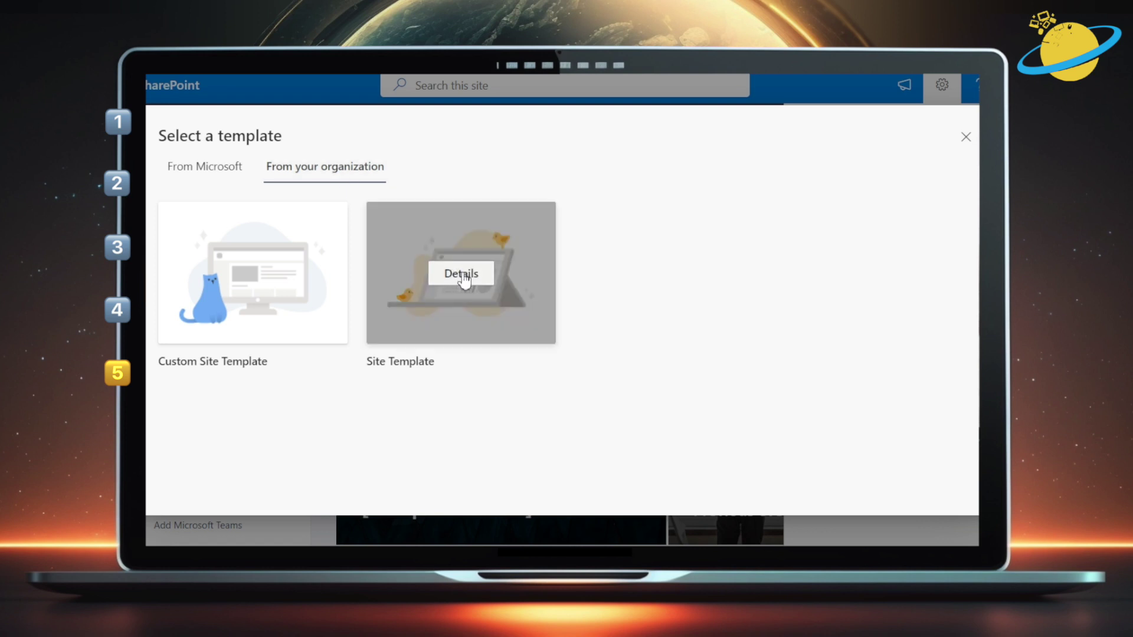
{"action": "left_click", "coordinate": [464, 277]}
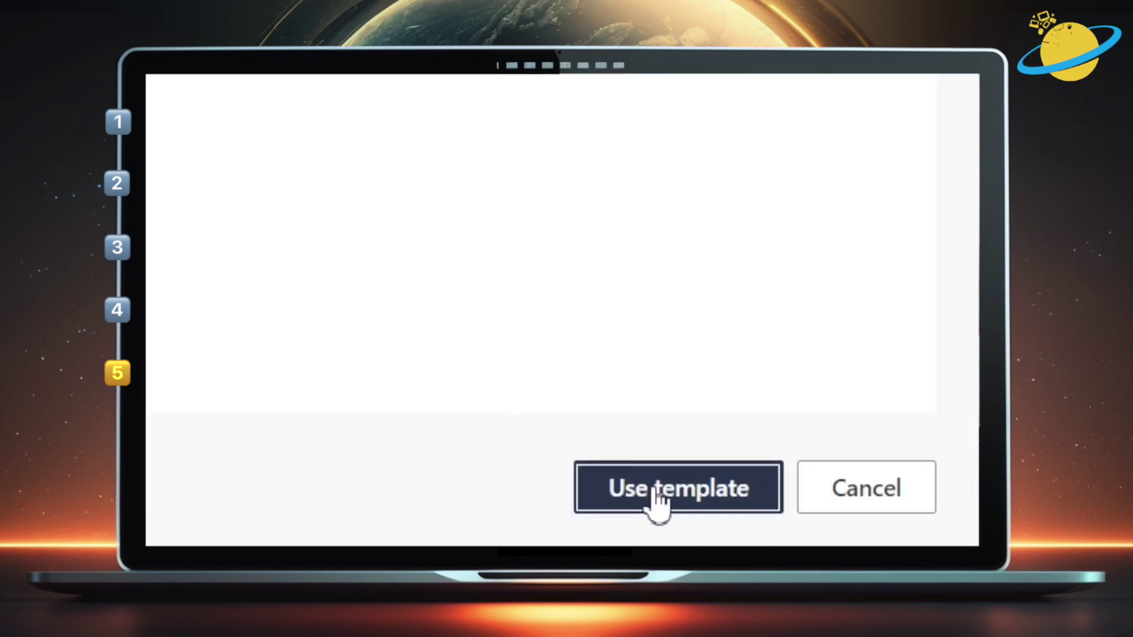
Use the Site Template on TestSite and refresh the site to show its changes
{"action": "left_click", "coordinate": [656, 490]}
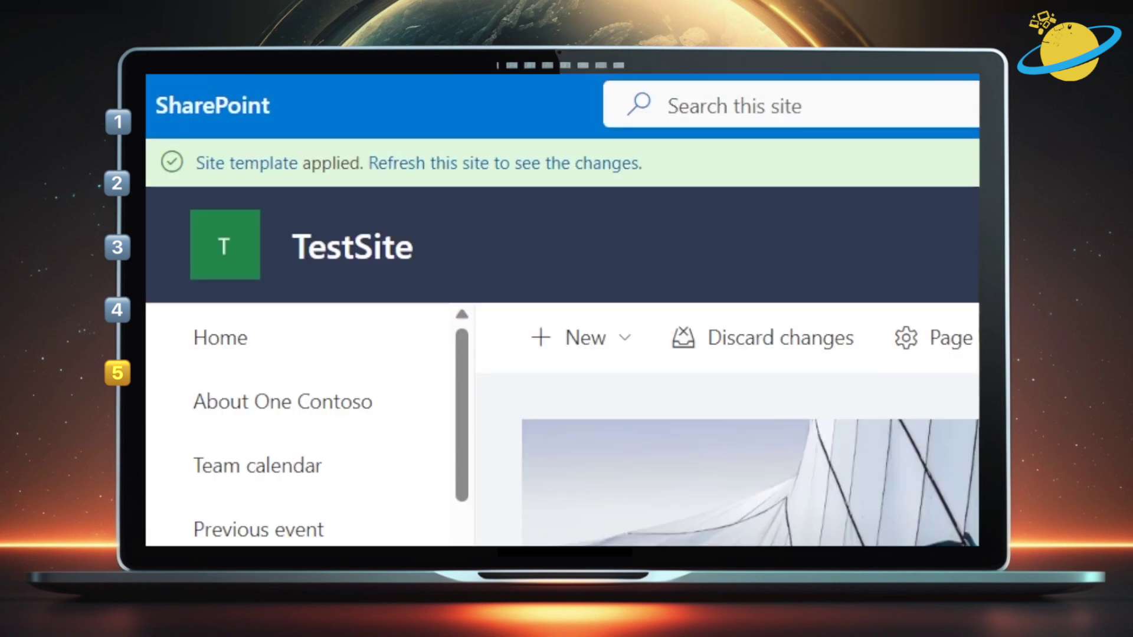
{"action": "left_click", "coordinate": [606, 166]}
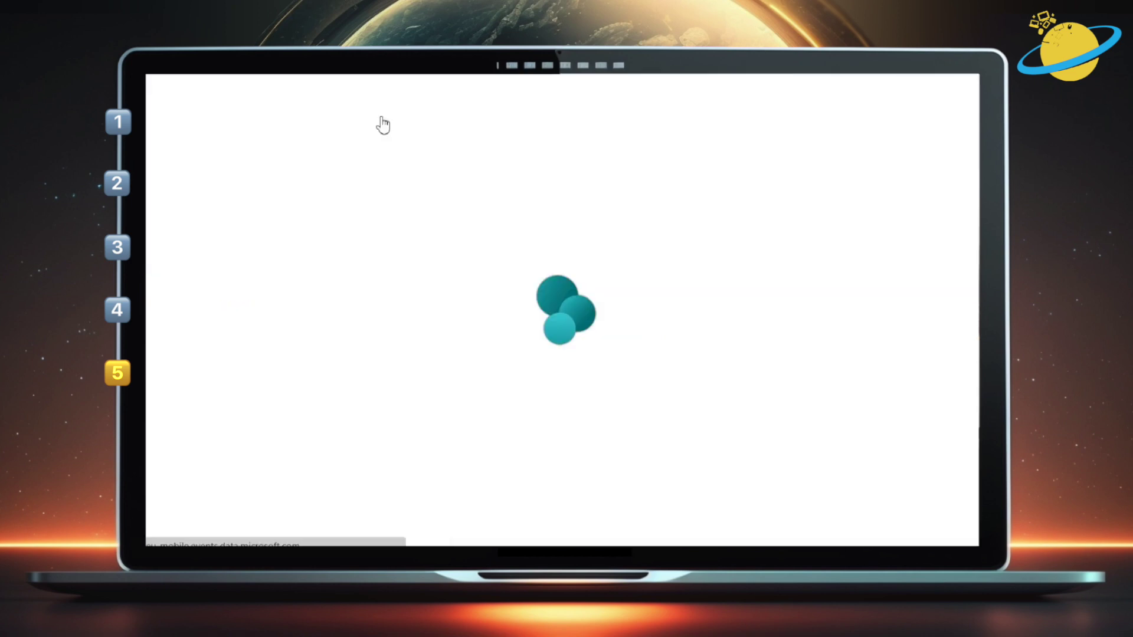